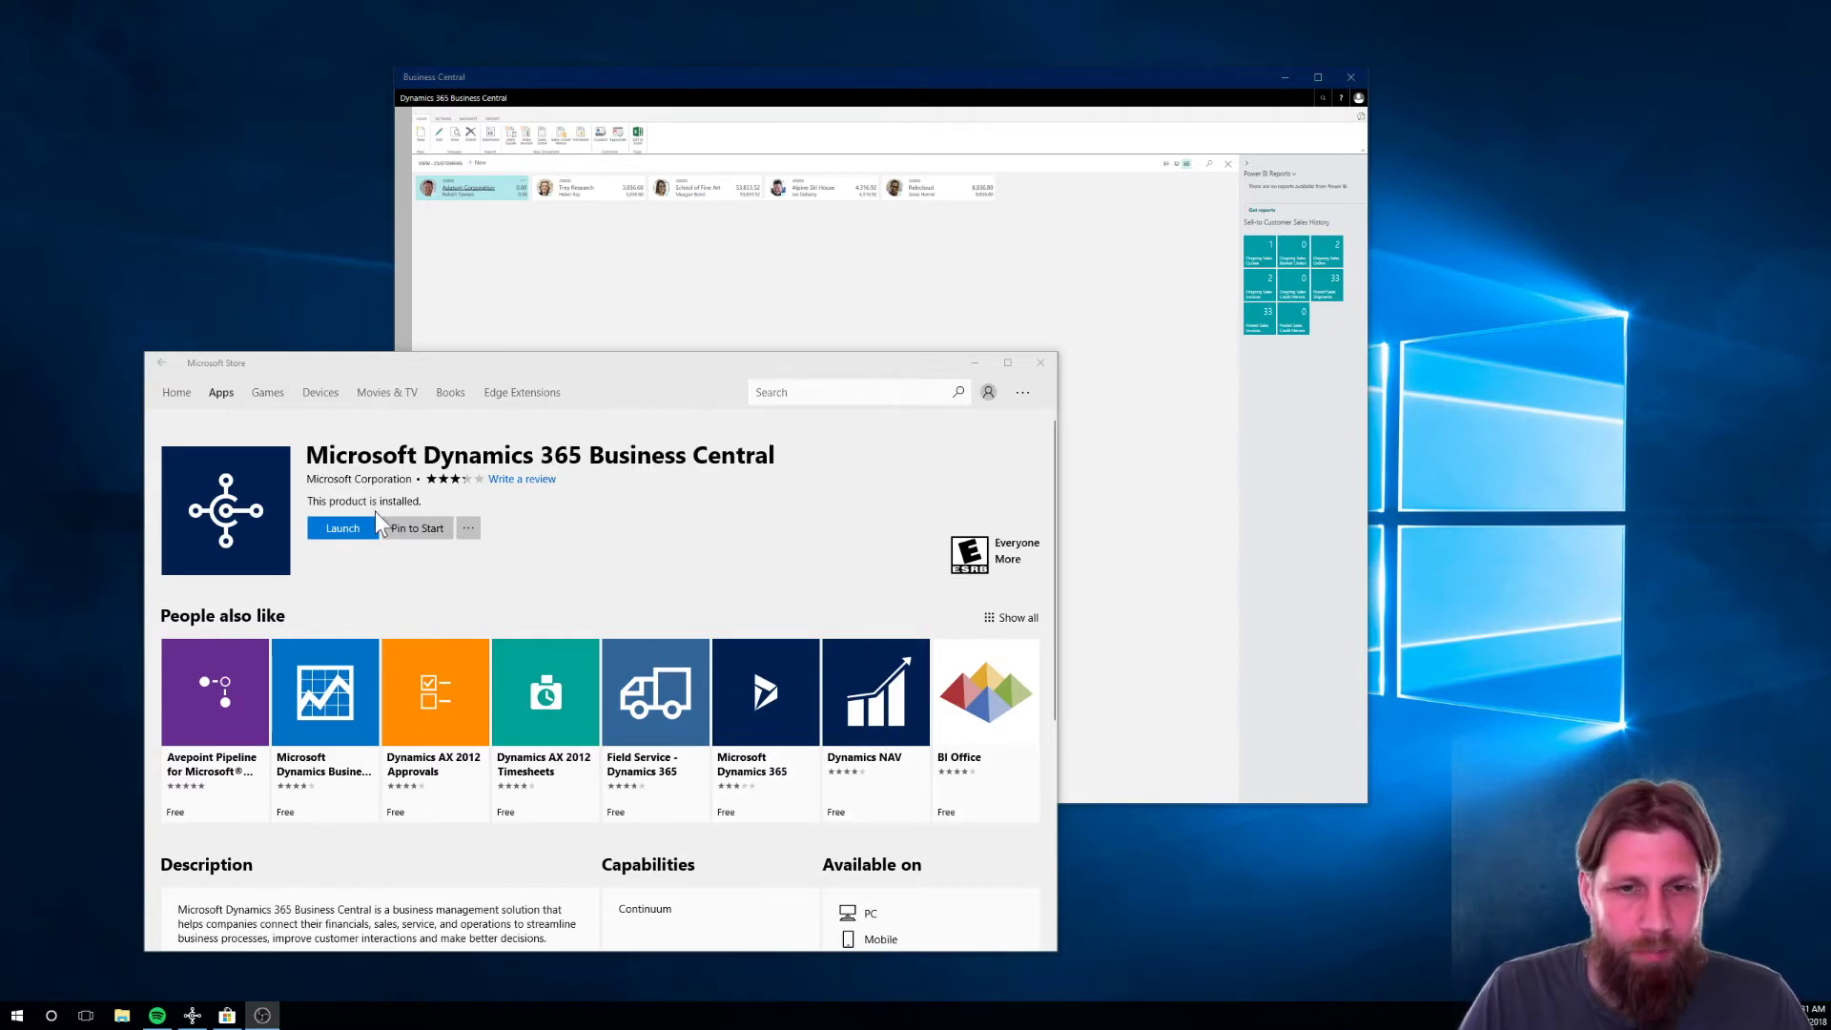
- Bring the Business Central window to the front and return to its home page
{"action": "left_click", "coordinate": [826, 80]}
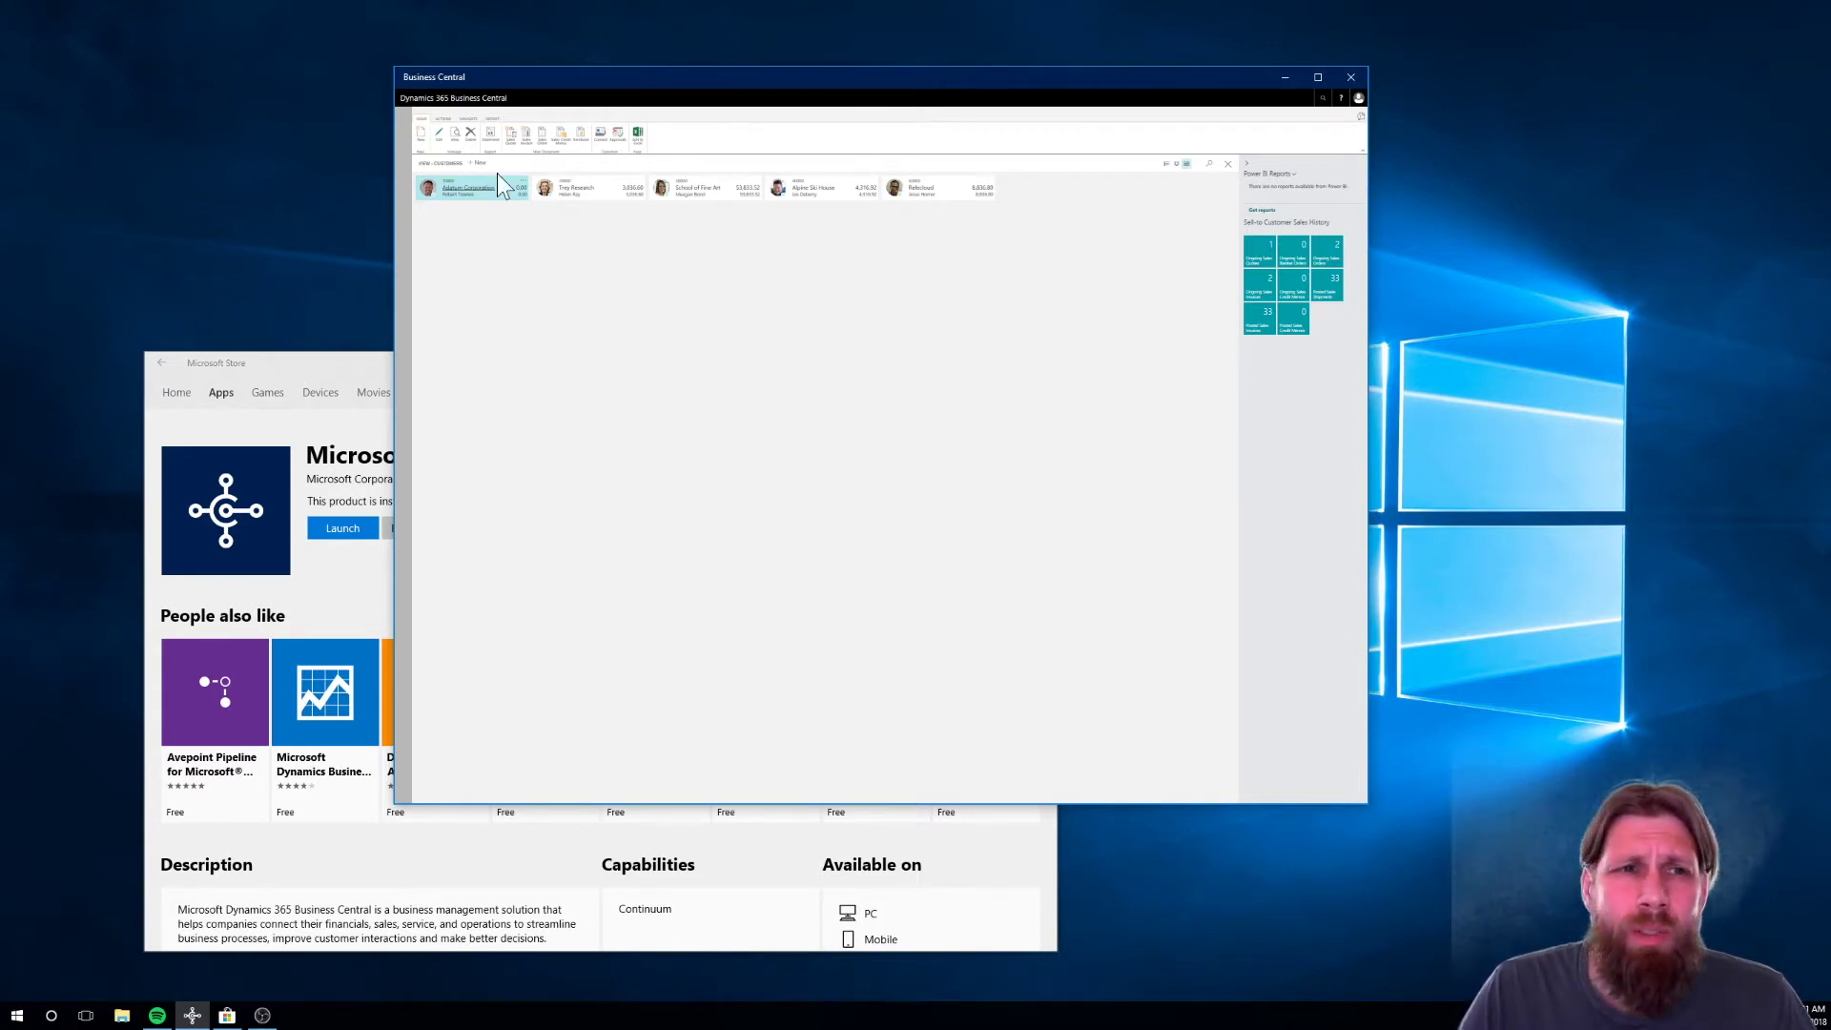
{"action": "left_click", "coordinate": [1228, 169]}
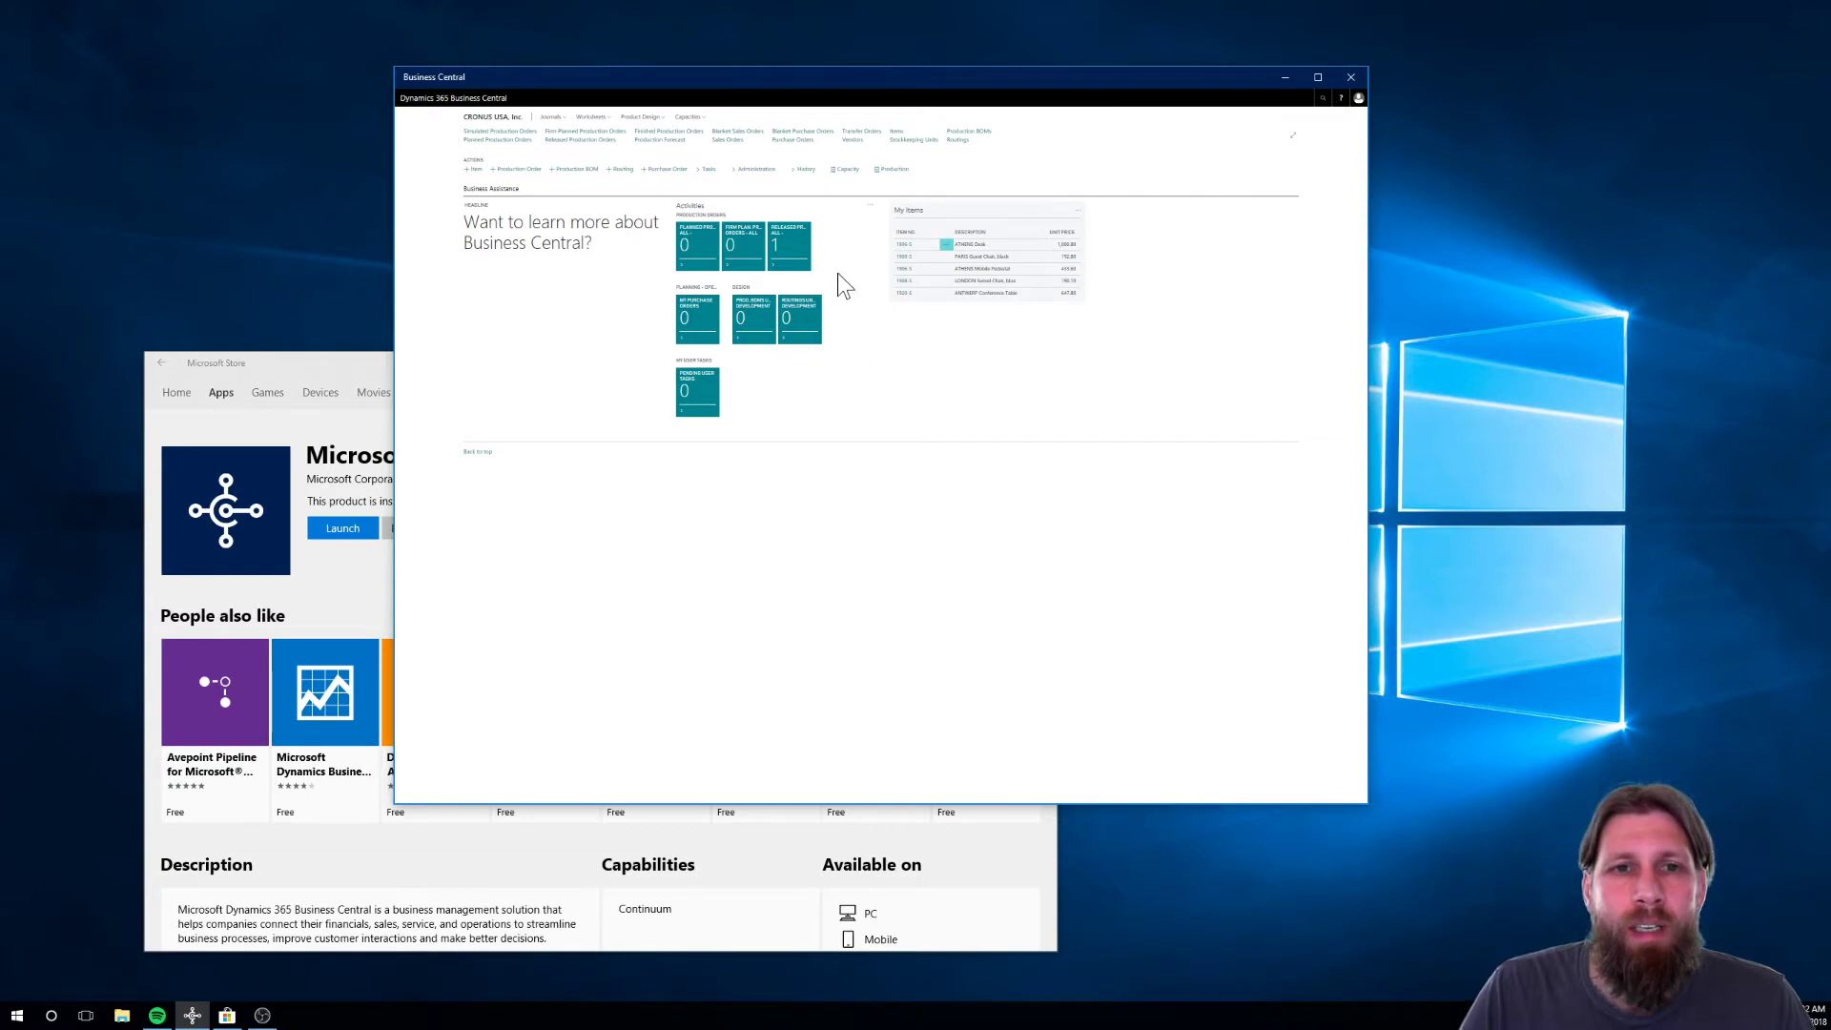
- Open the 'Search for page or report' box from the role centre
{"action": "left_click", "coordinate": [1322, 100]}
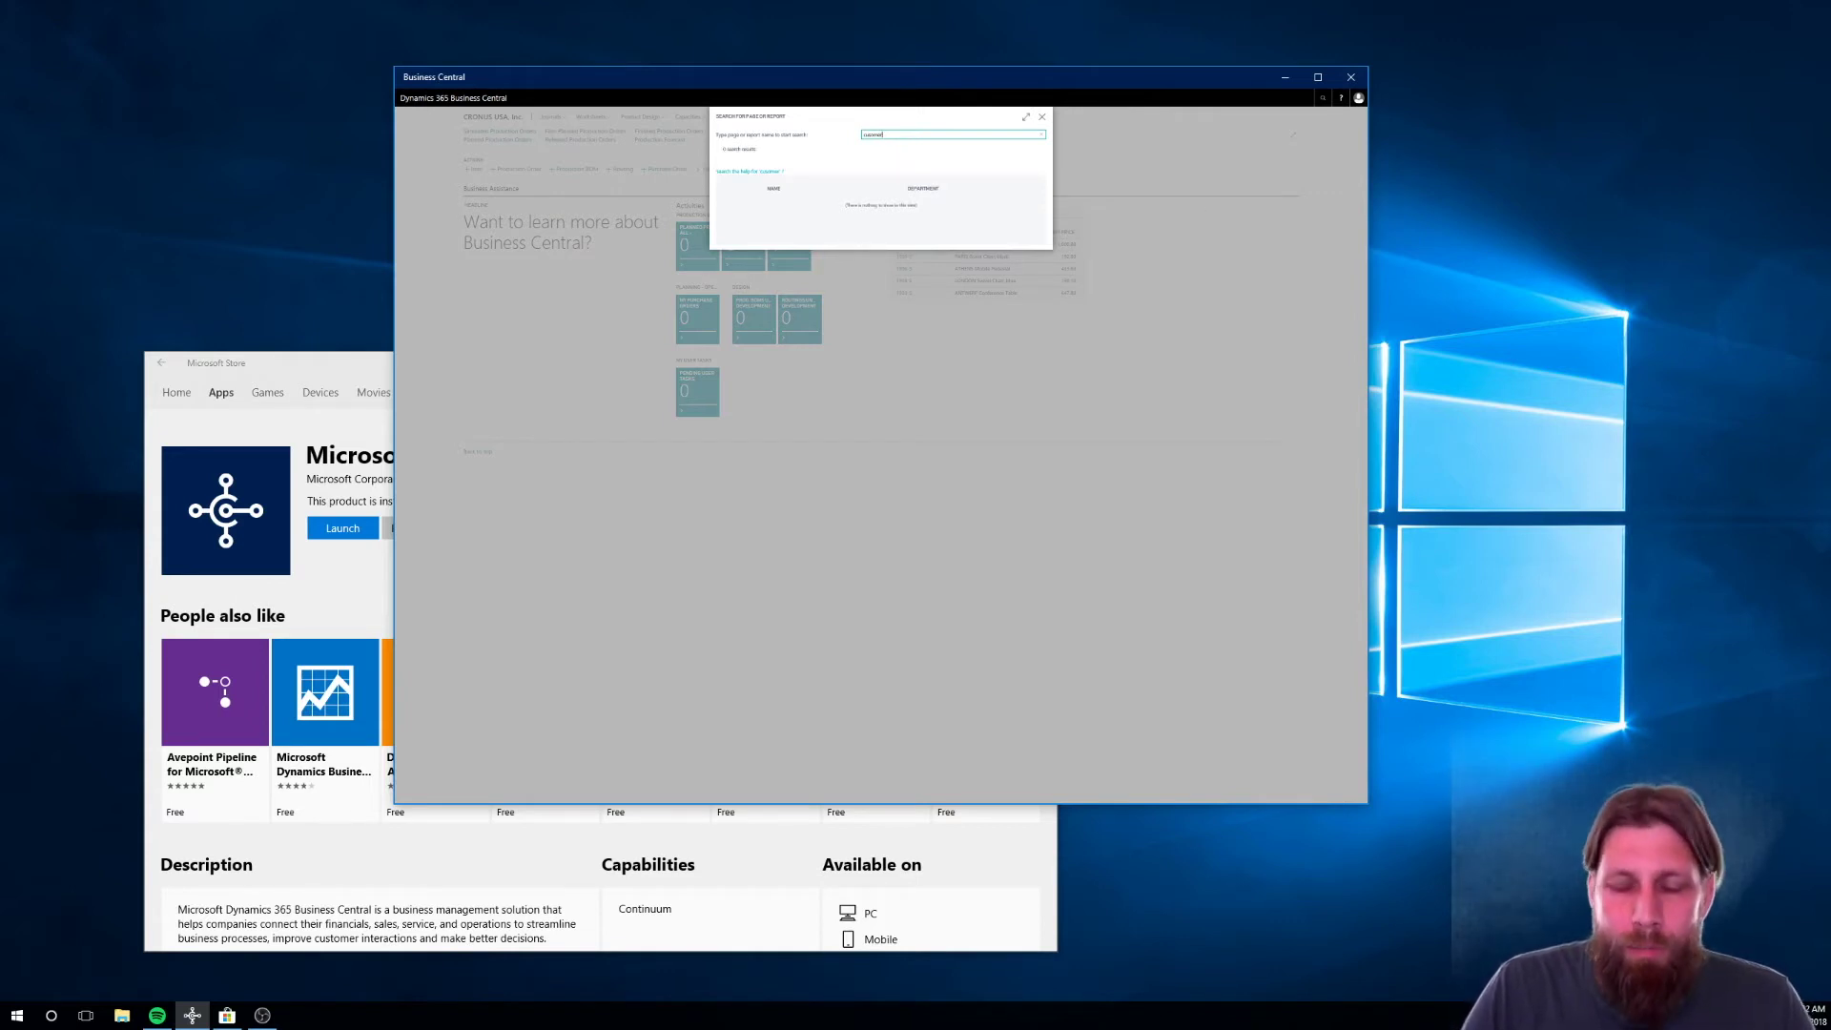
- Search for 'cu' and open the Customers list page
{"action": "type", "text": "cu"}
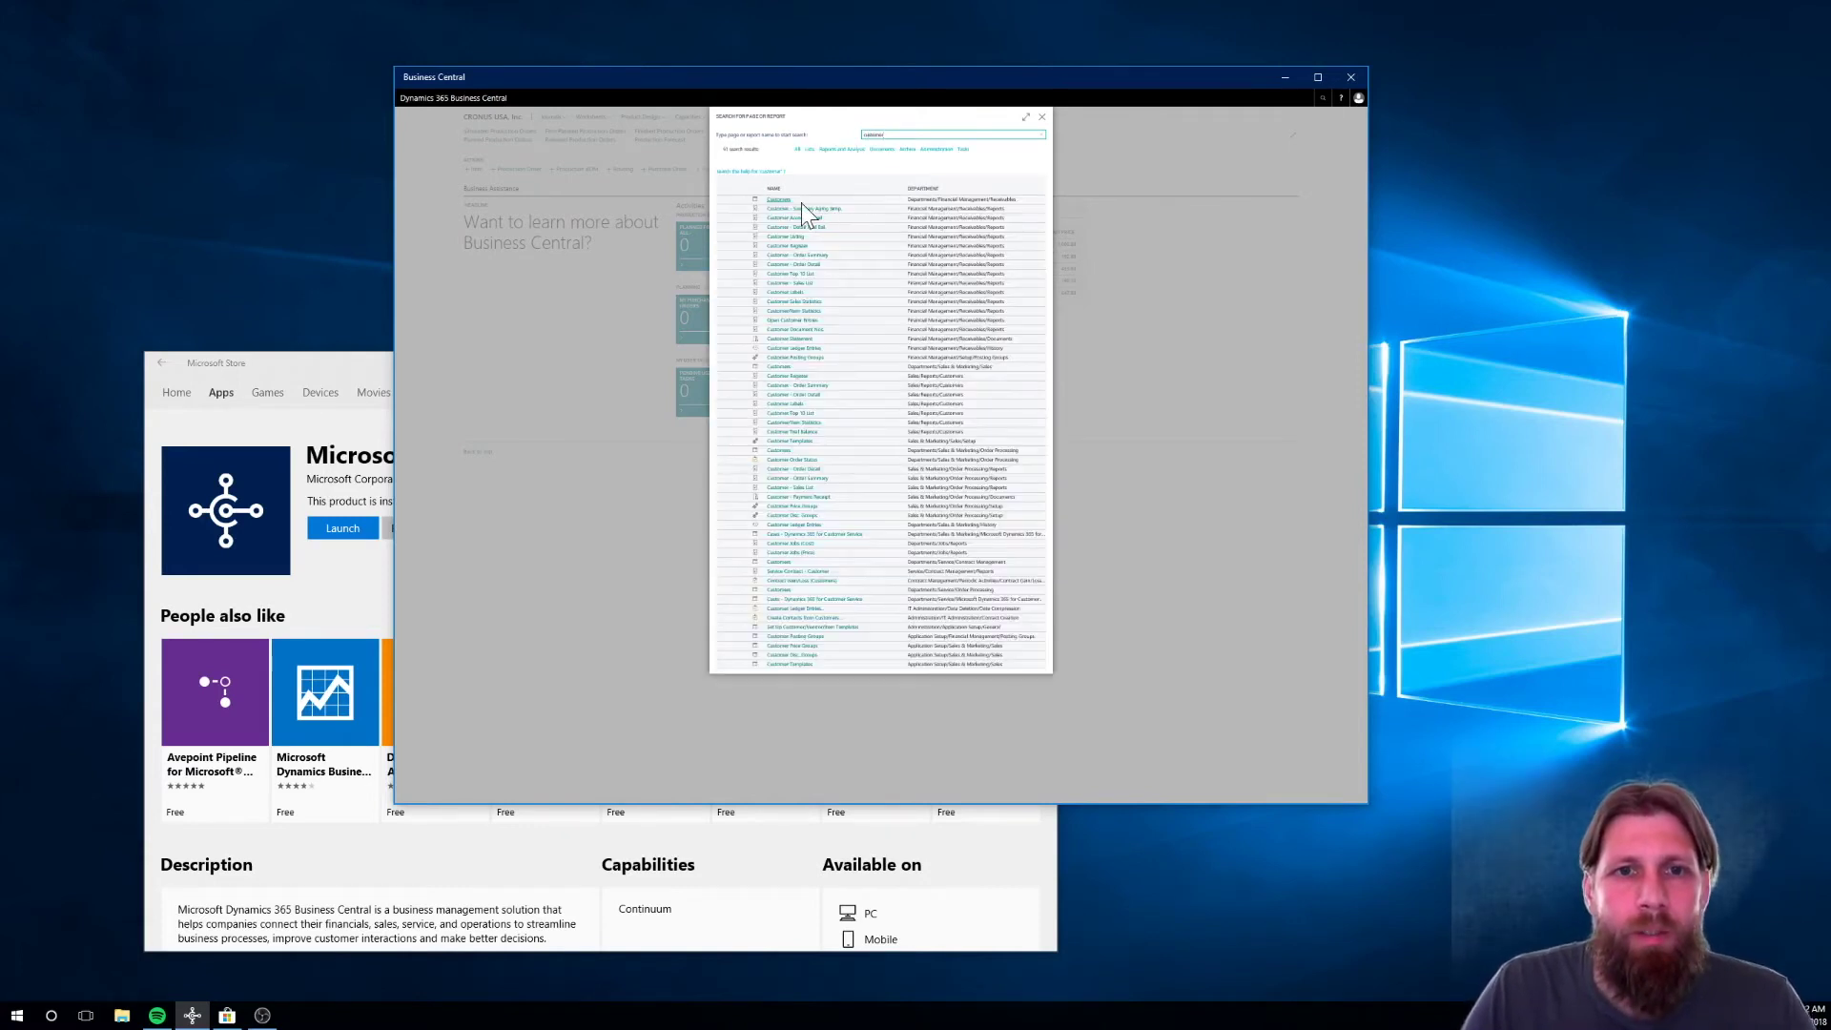
{"action": "left_click", "coordinate": [778, 200]}
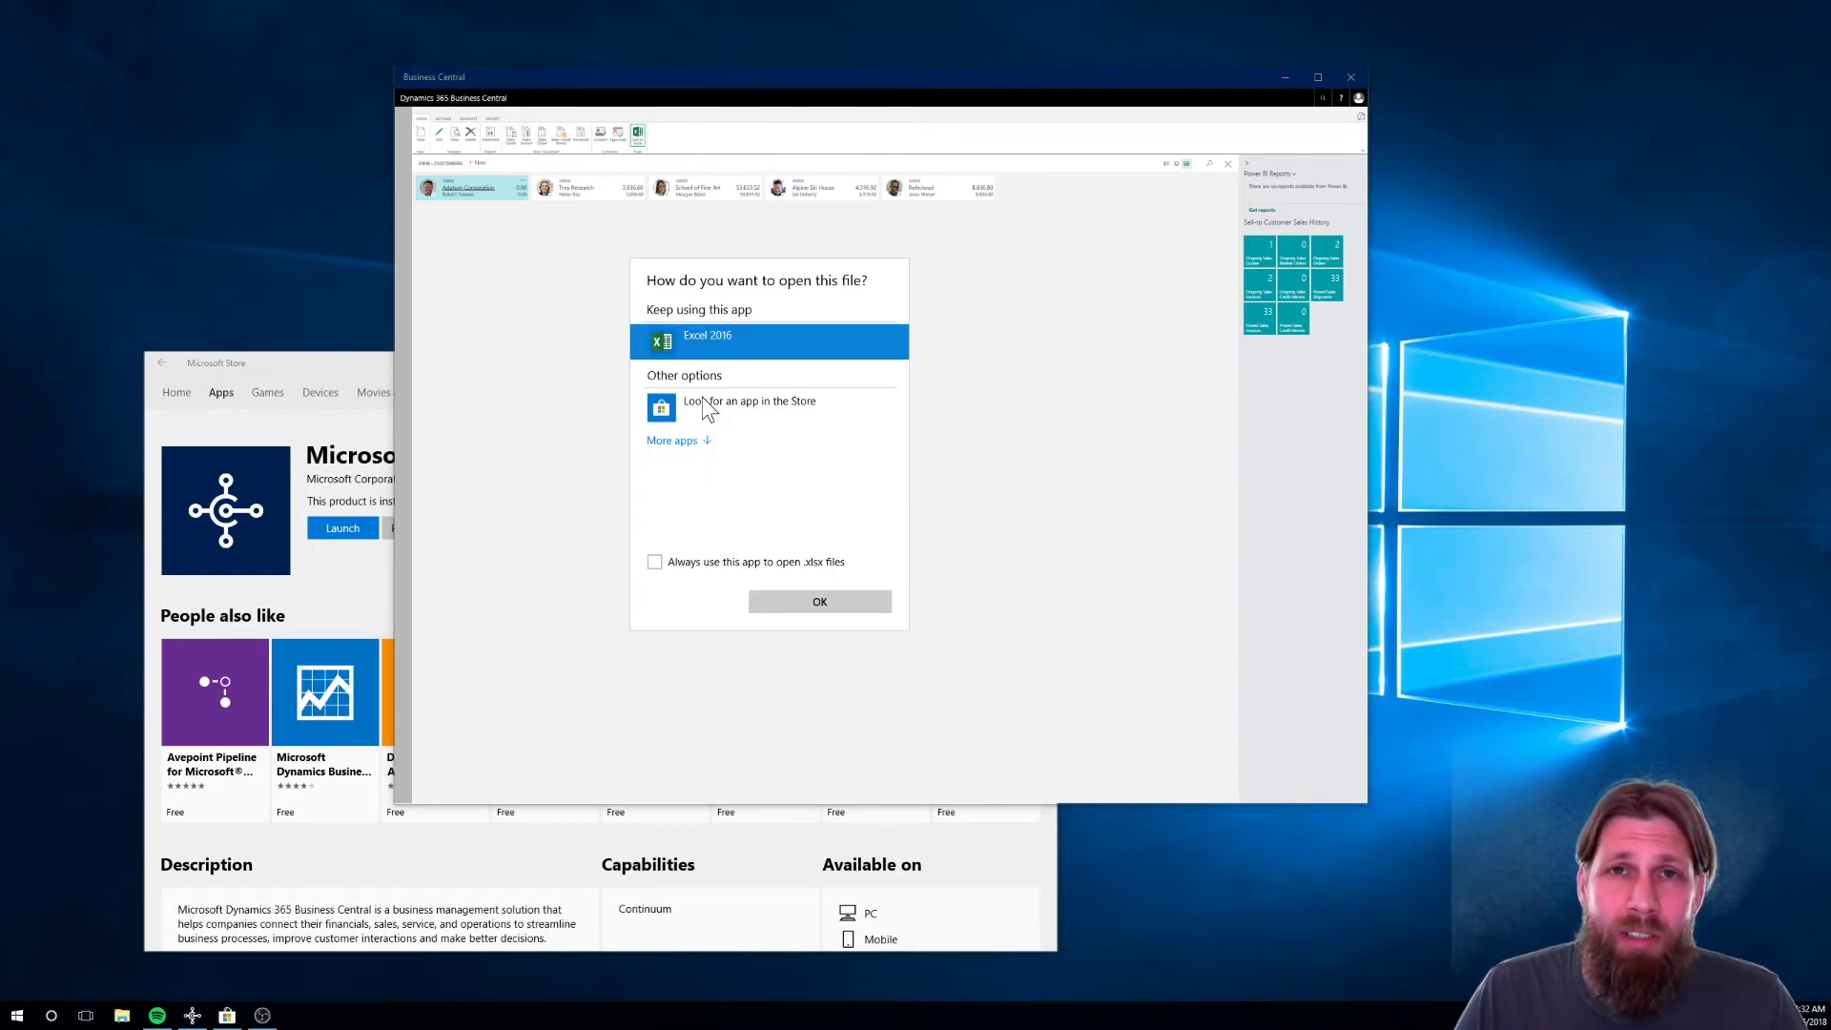
- Open the exported customer workbook in Excel 2016 and enable editing
{"action": "left_click", "coordinate": [834, 601]}
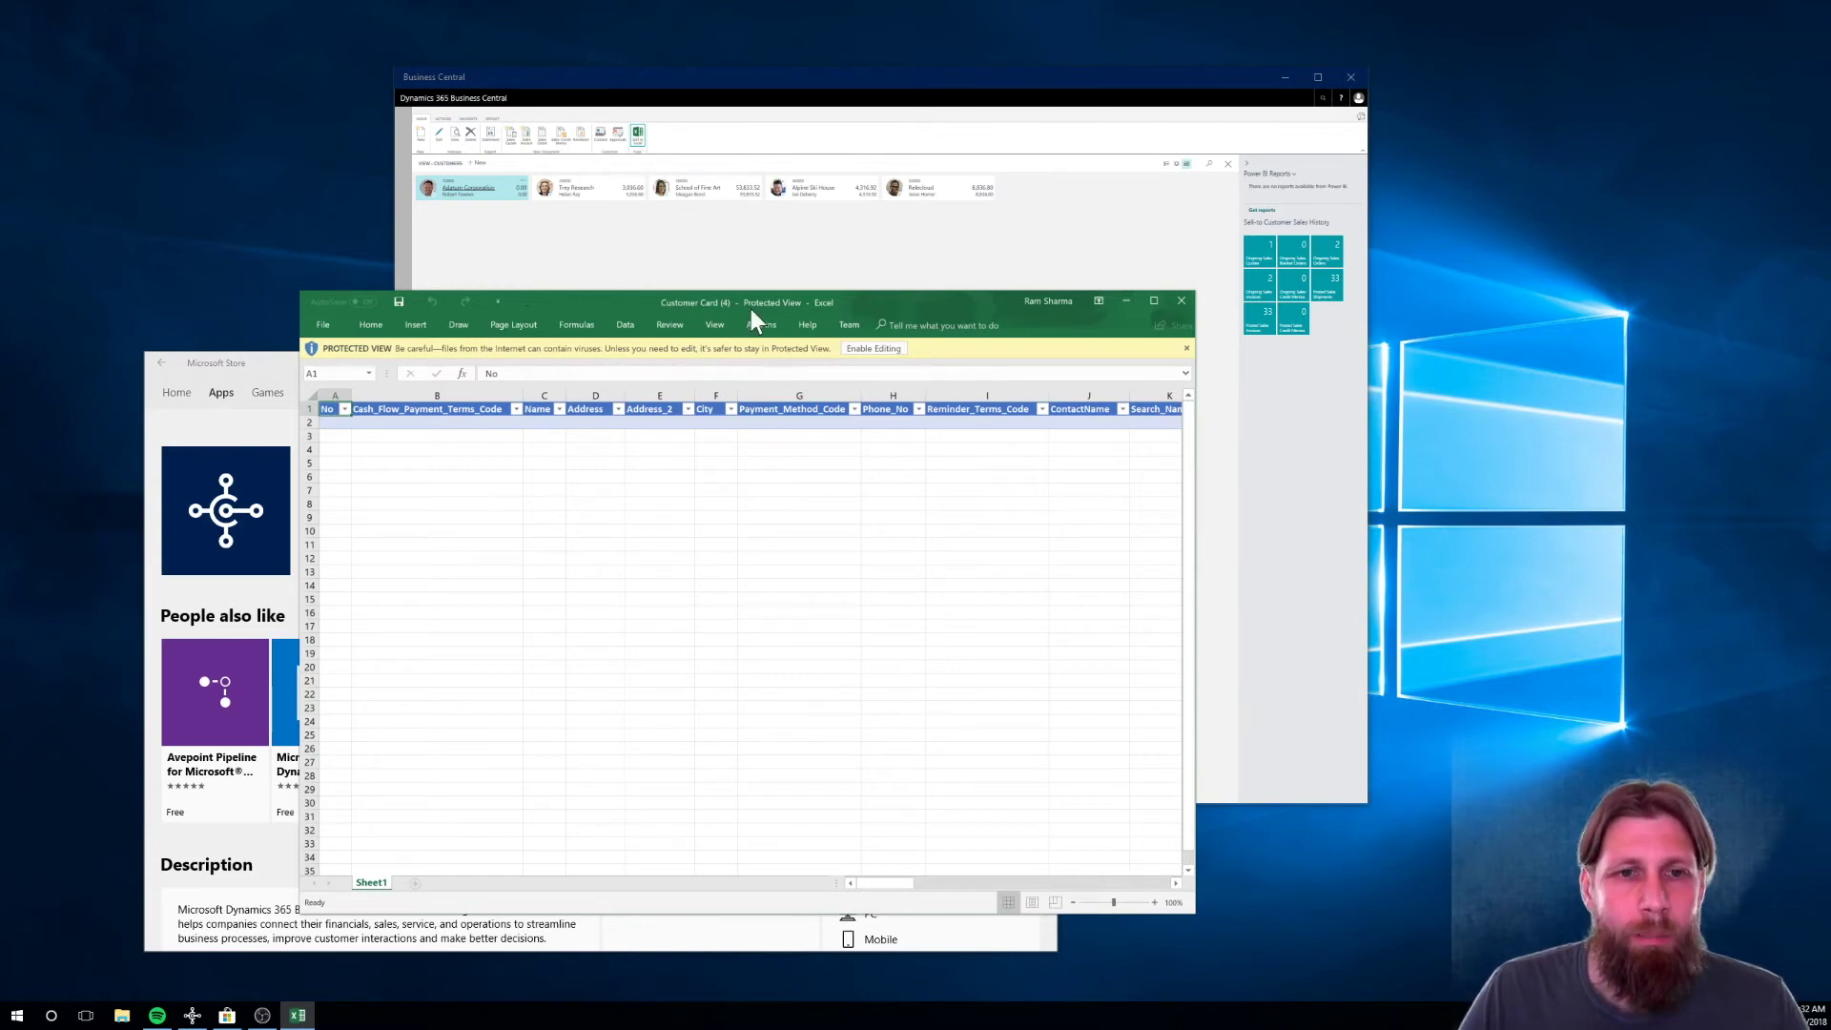
{"action": "left_click", "coordinate": [868, 349]}
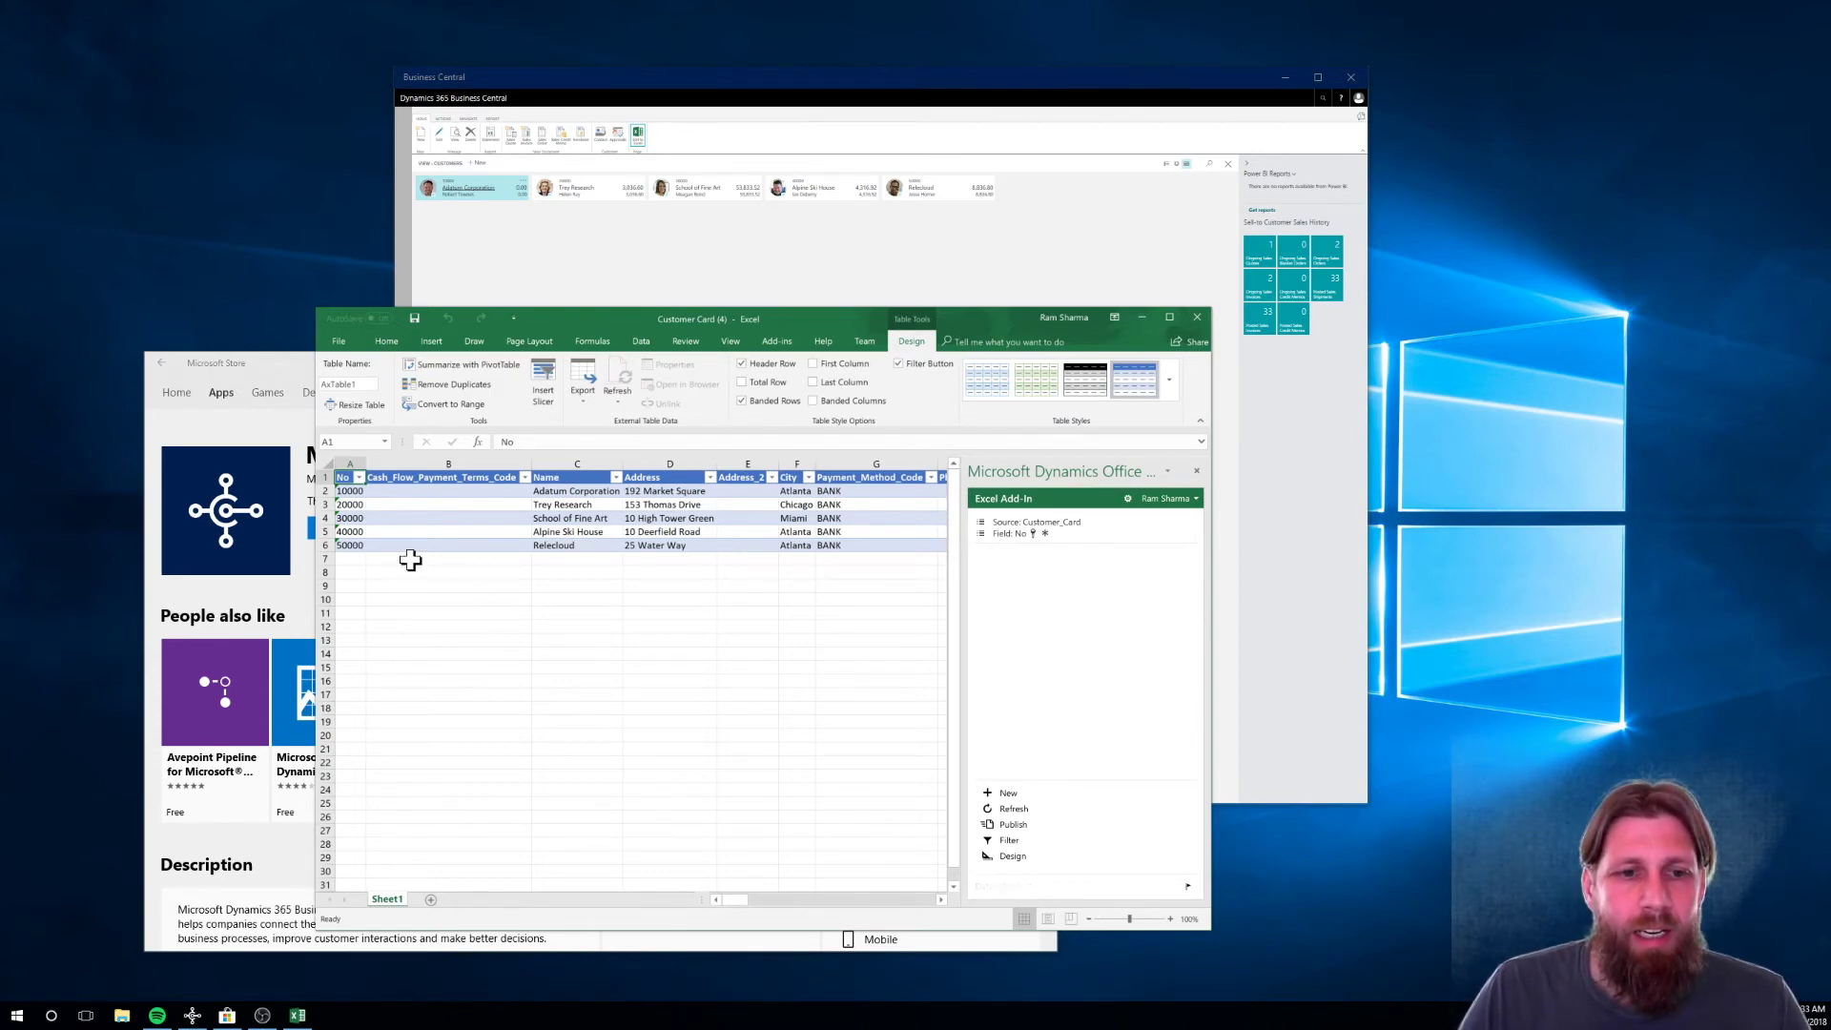
- Rename 'School of Fine Art' to 'School of Very Fine Art' and widen column C
{"action": "left_click", "coordinate": [573, 516]}
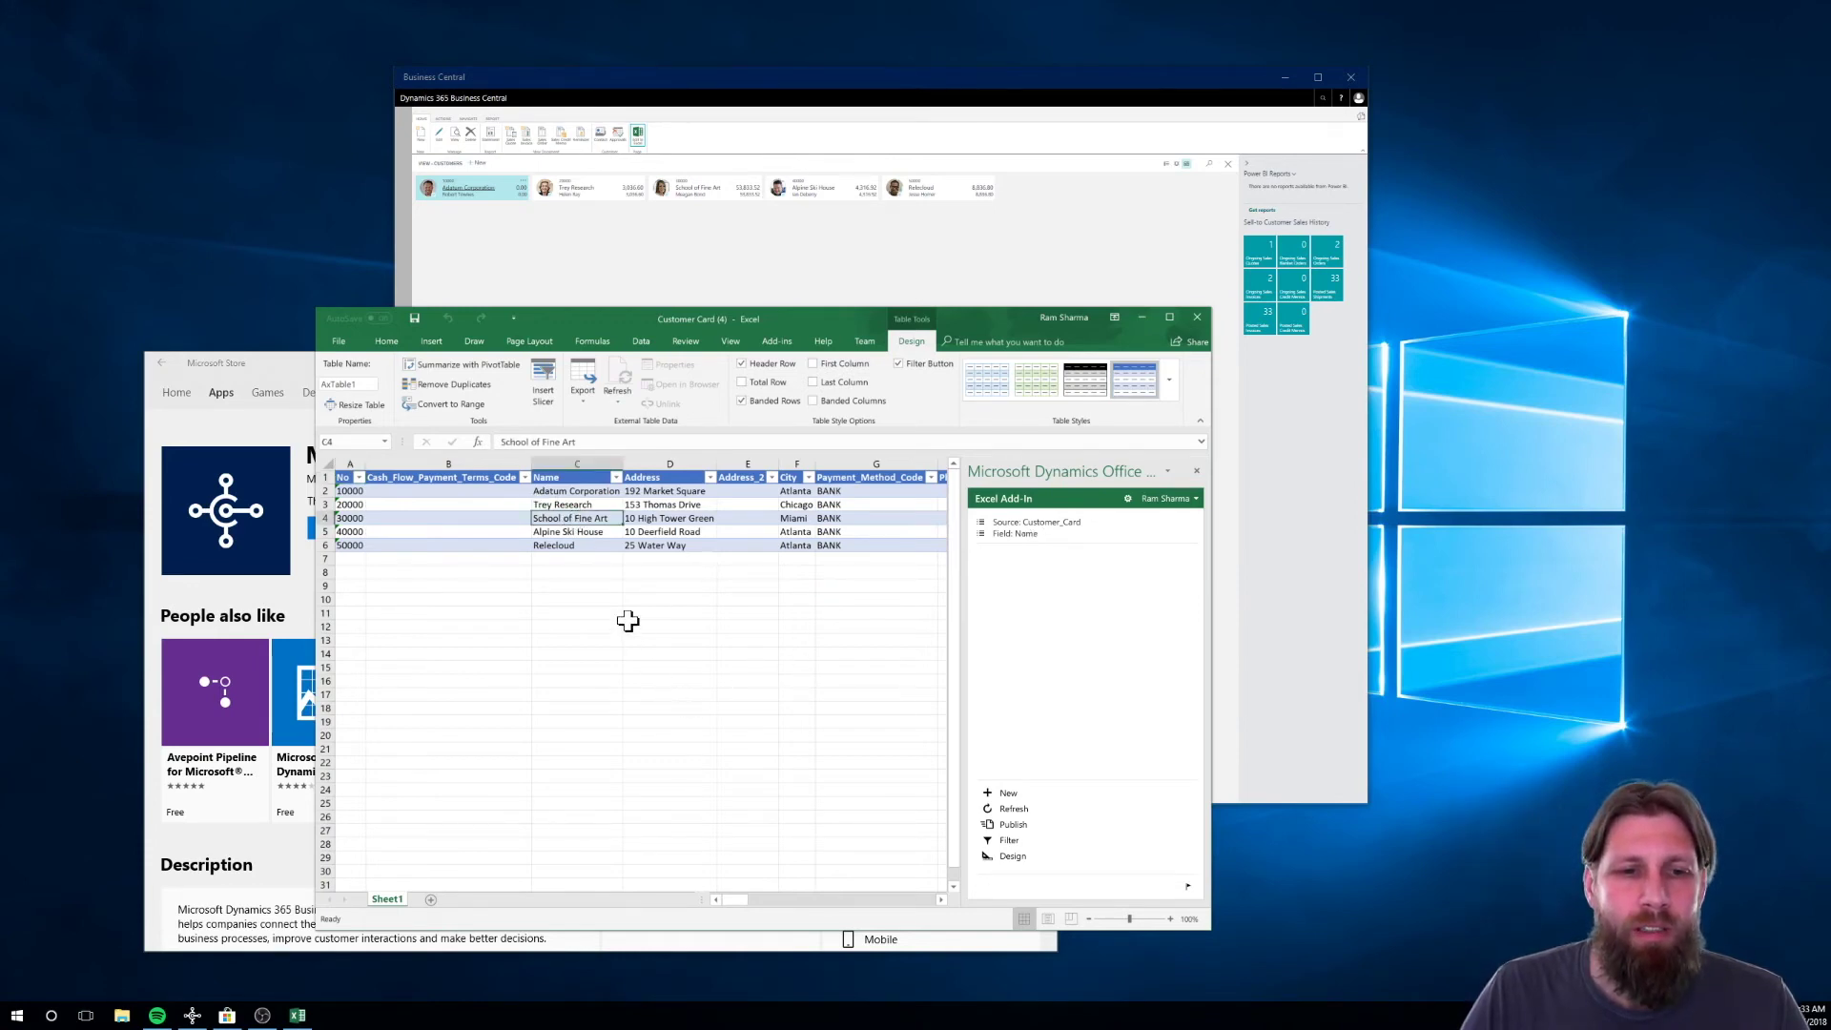
{"action": "double_click", "coordinate": [584, 515]}
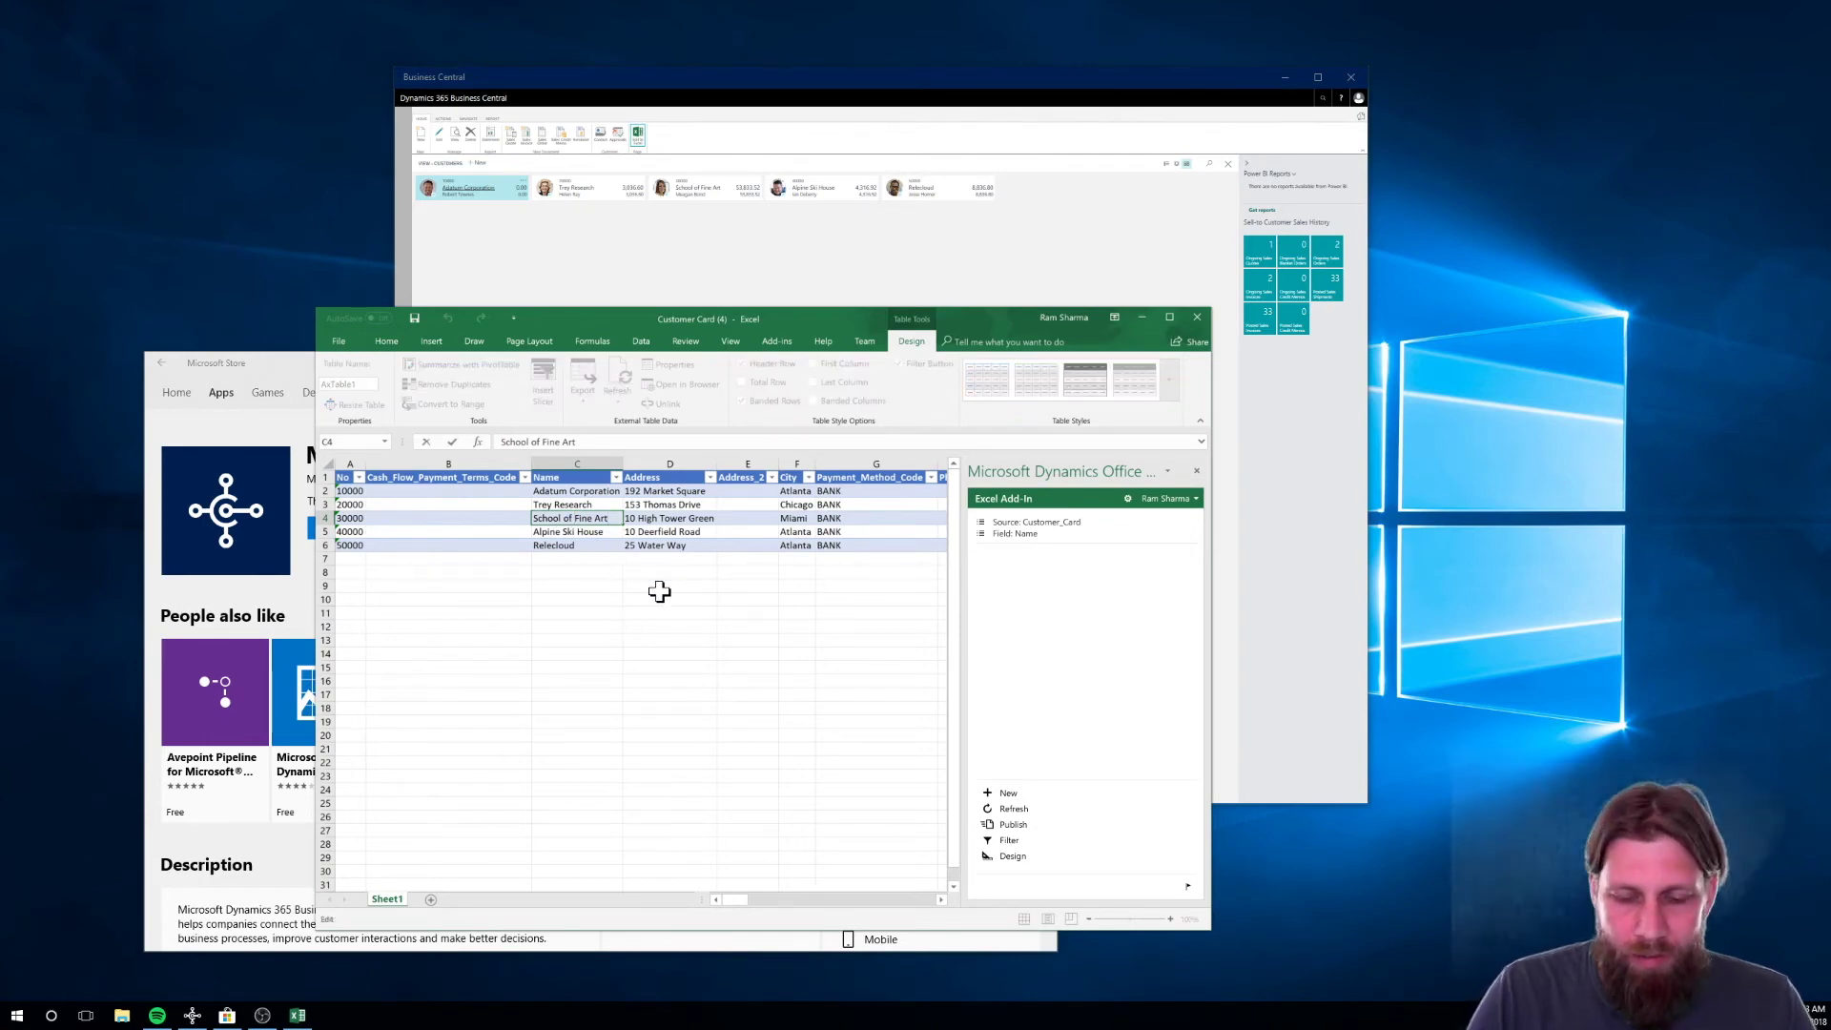
{"action": "type", "text": "Very"}
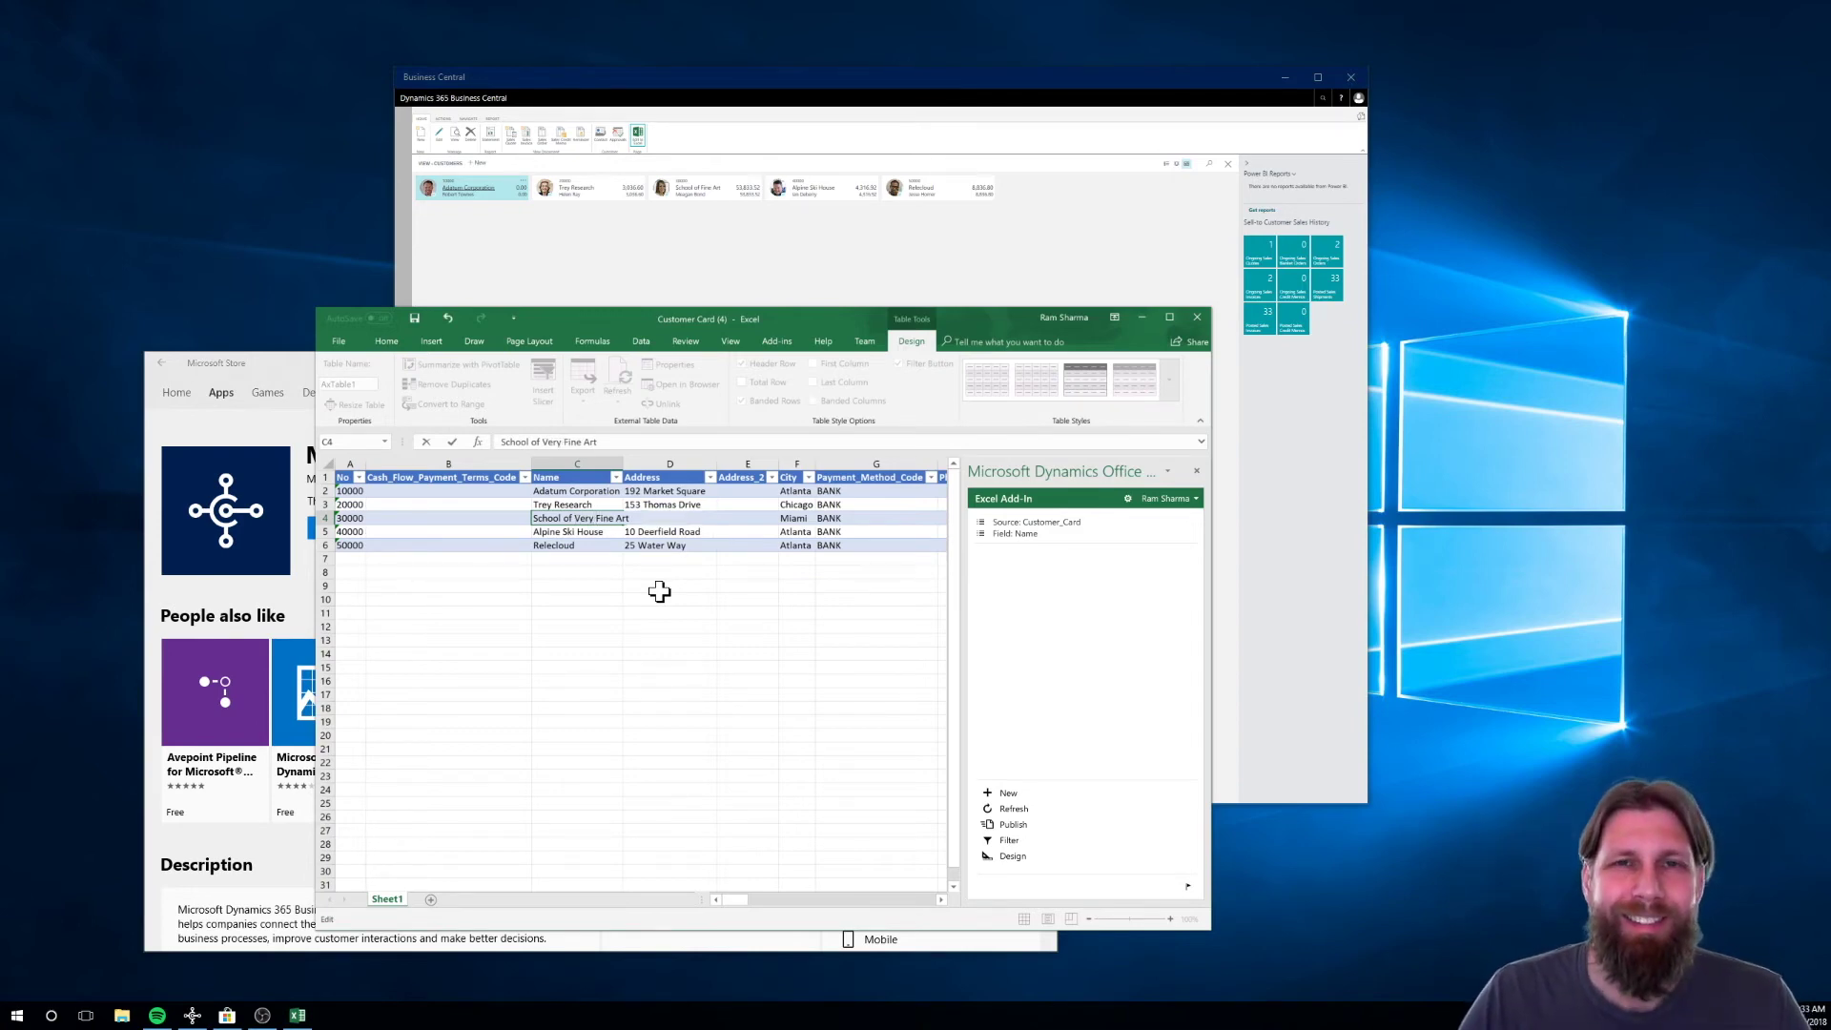
{"action": "key", "text": "Return"}
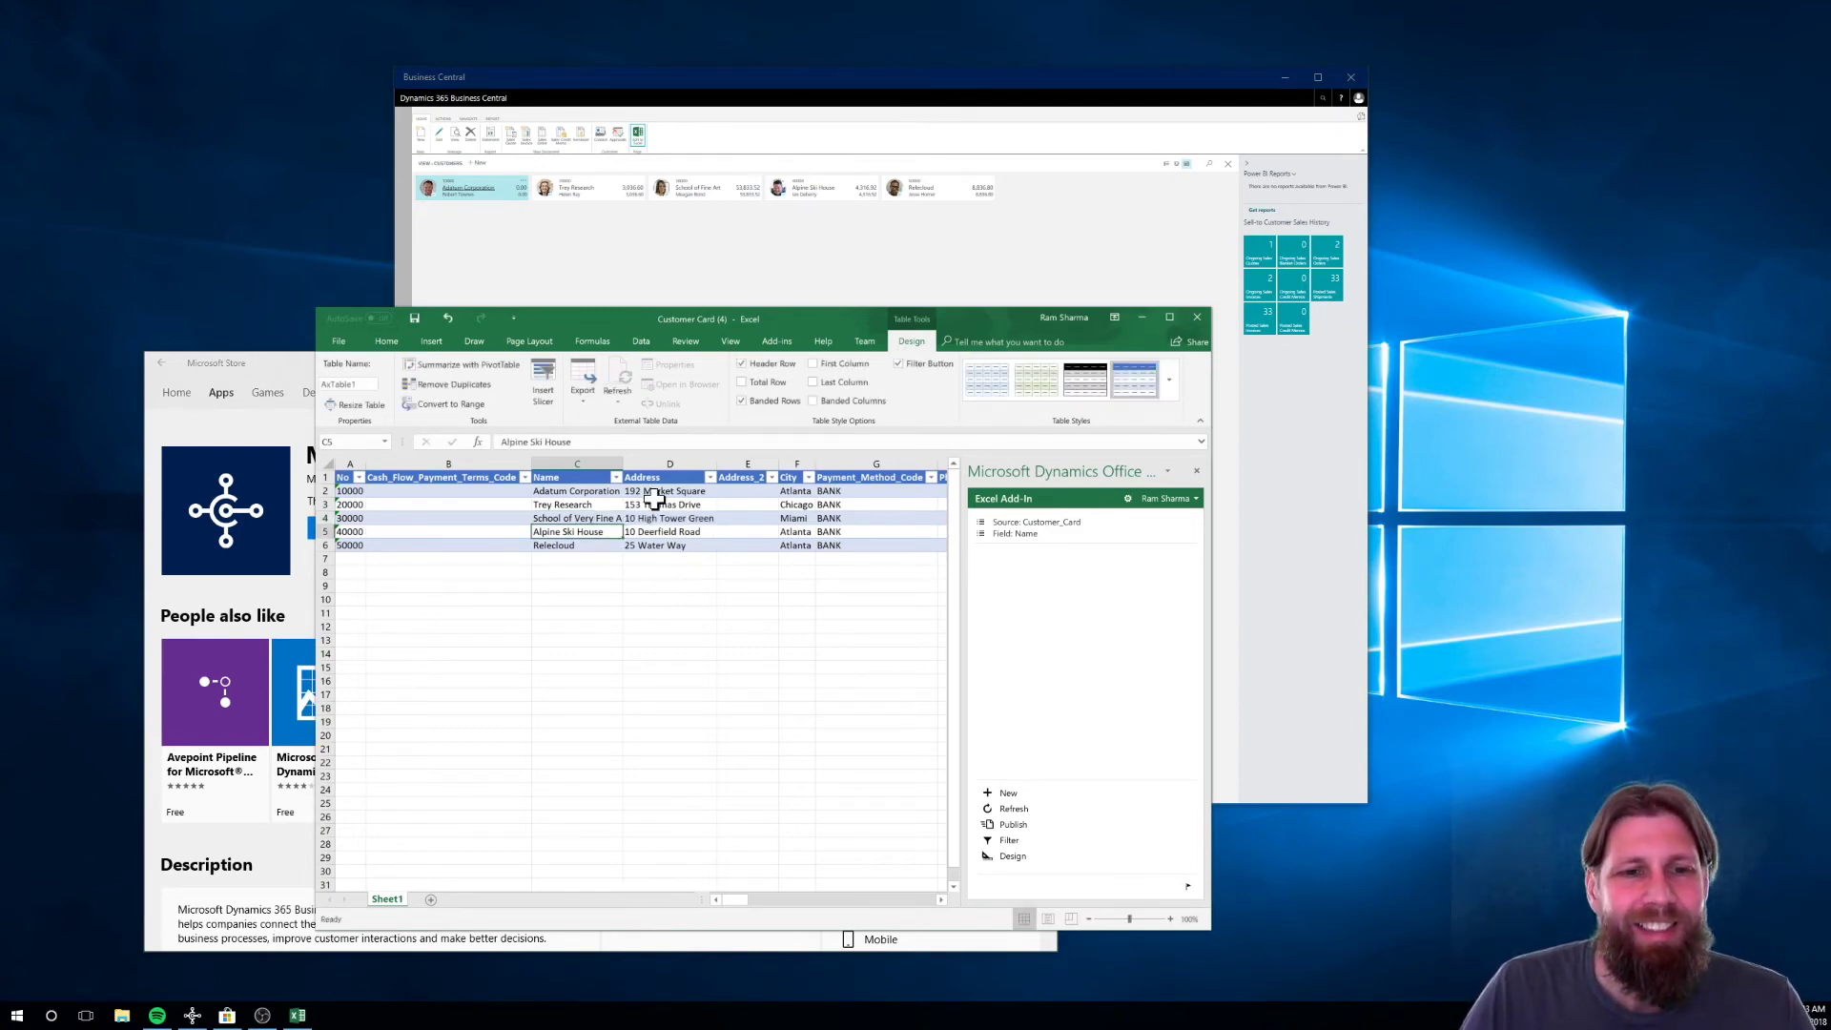
{"action": "left_click_drag", "start_coordinate": [622, 463], "coordinate": [678, 463]}
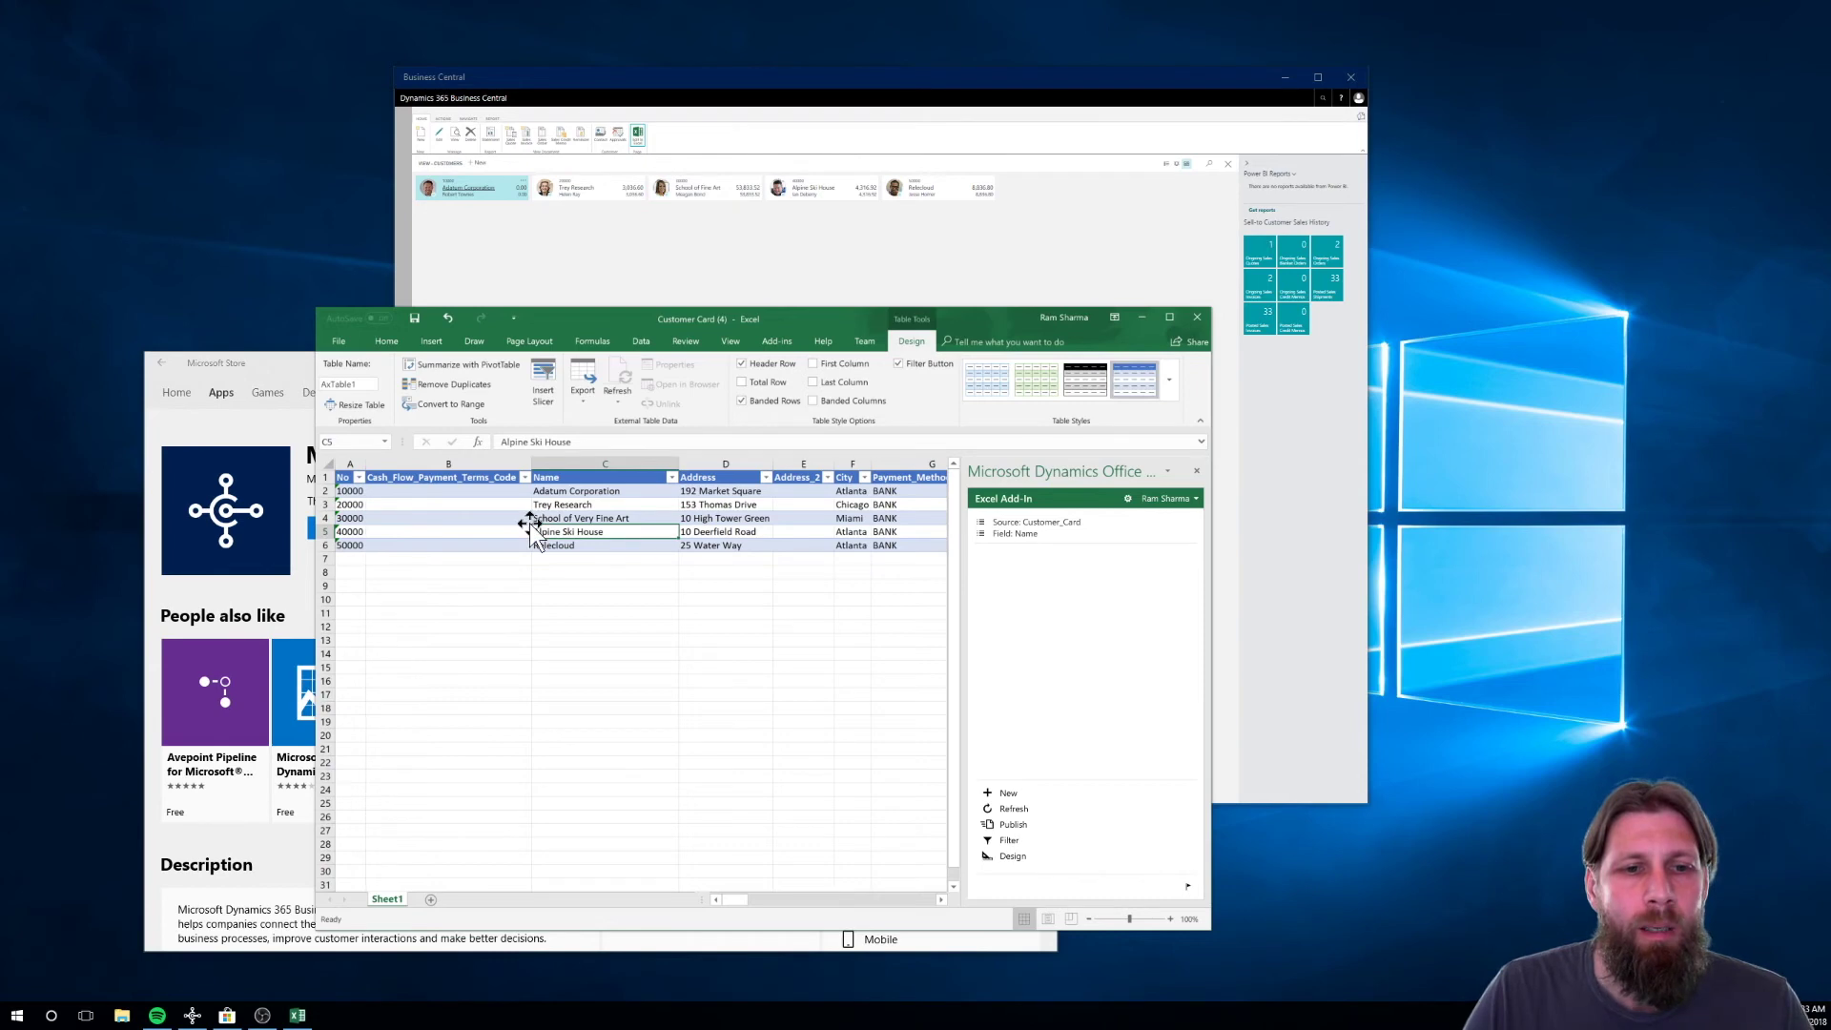
- Move off the edited name cell and publish the change to Business Central
{"action": "left_click", "coordinate": [626, 520]}
{"action": "right_click", "coordinate": [591, 525]}
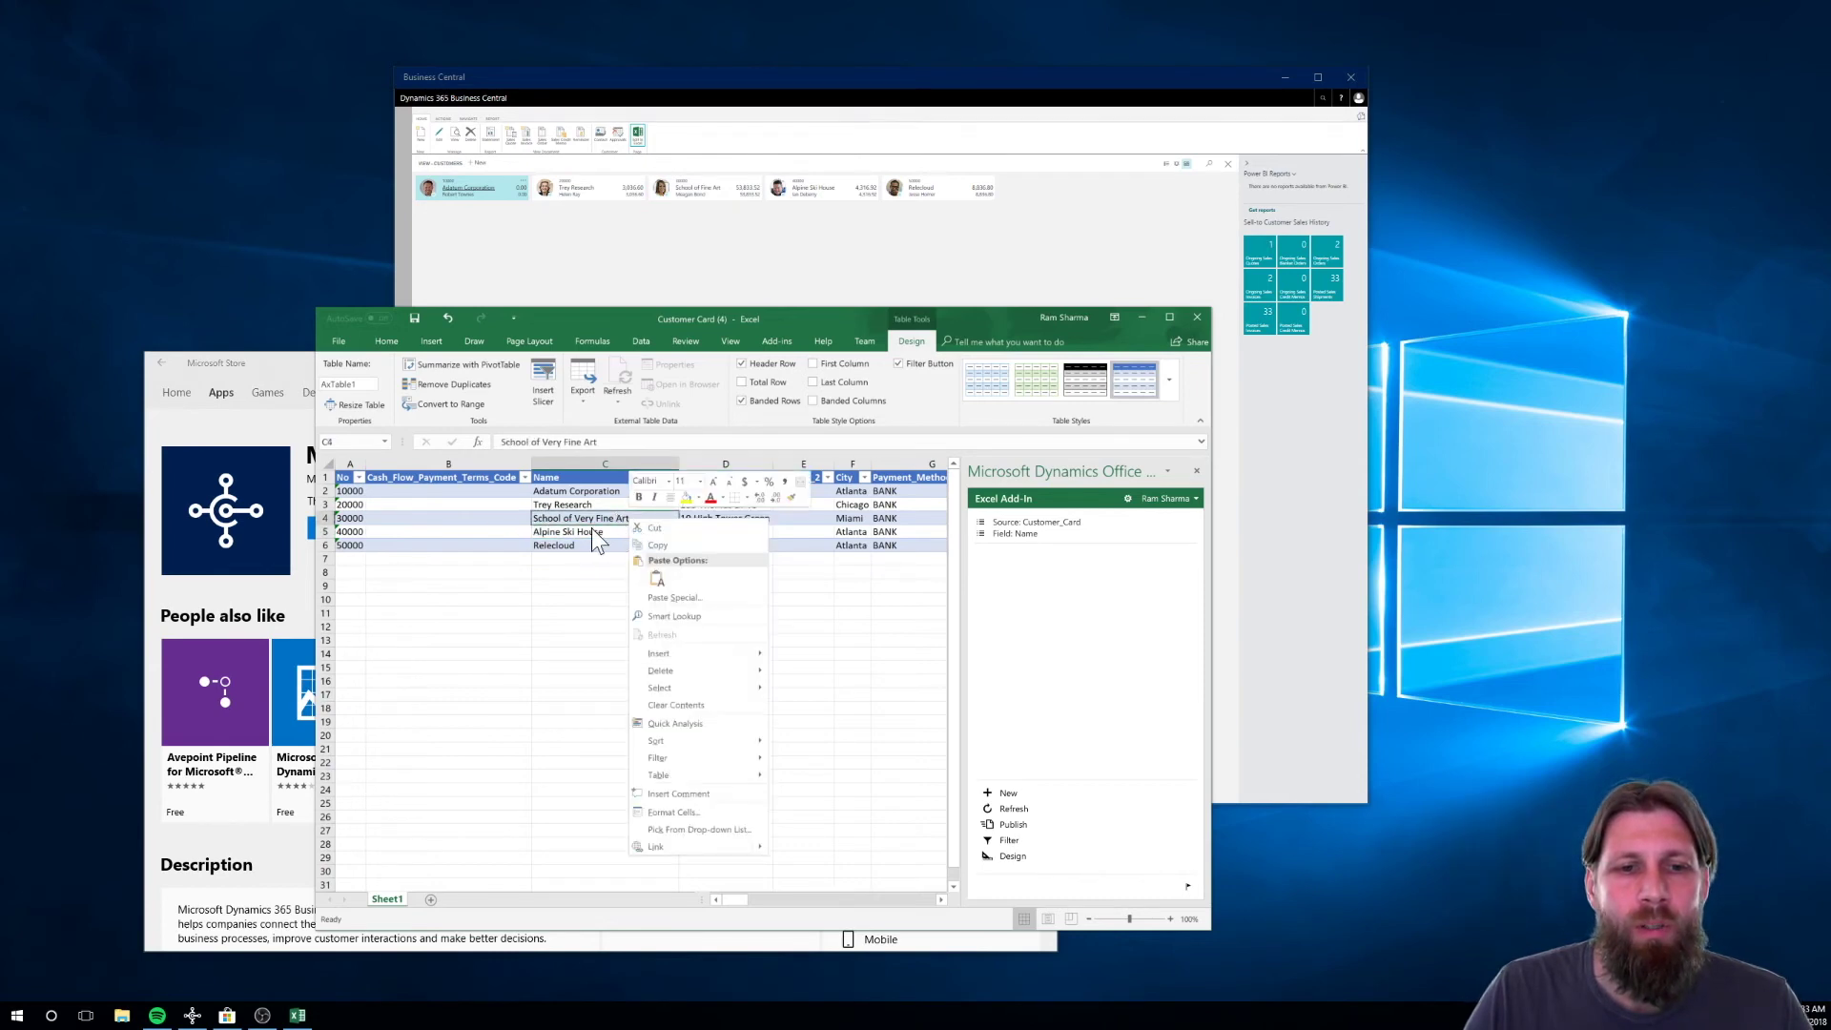
{"action": "key", "text": "Escape"}
{"action": "key", "text": "Up"}
{"action": "key", "text": "Up"}
{"action": "left_click", "coordinate": [595, 529]}
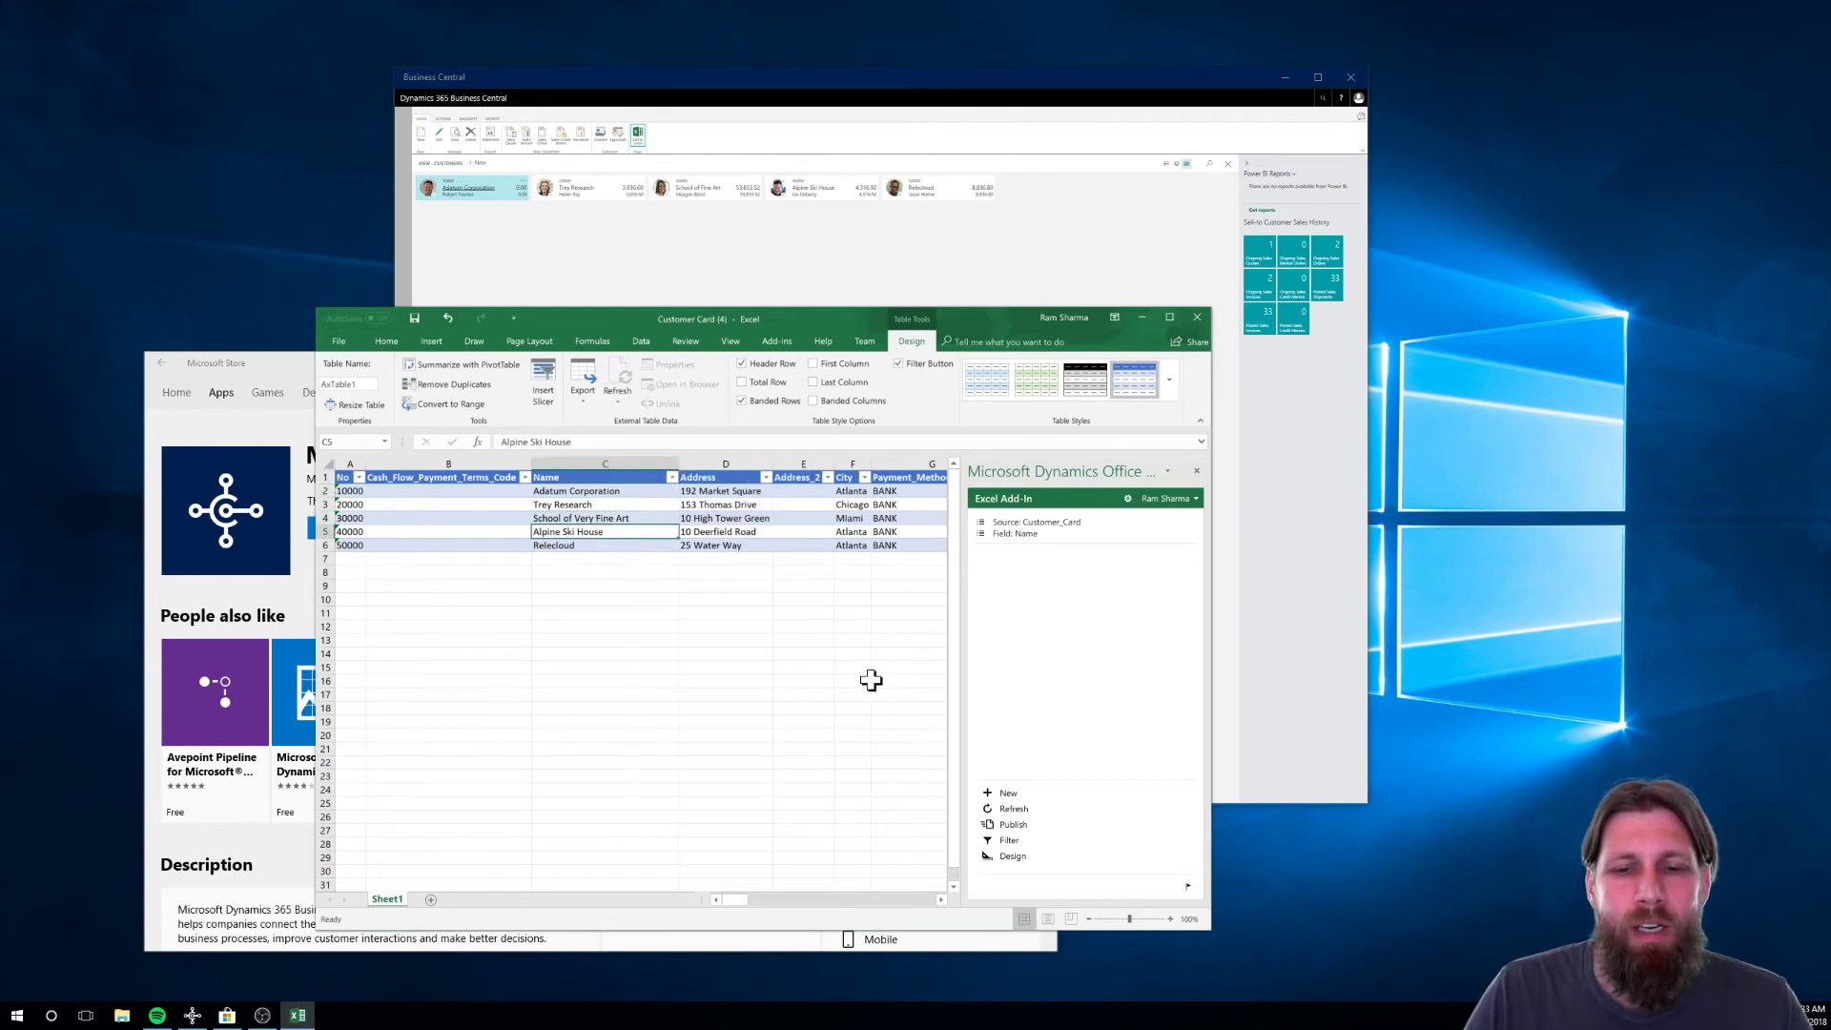
{"action": "left_click", "coordinate": [1013, 826]}
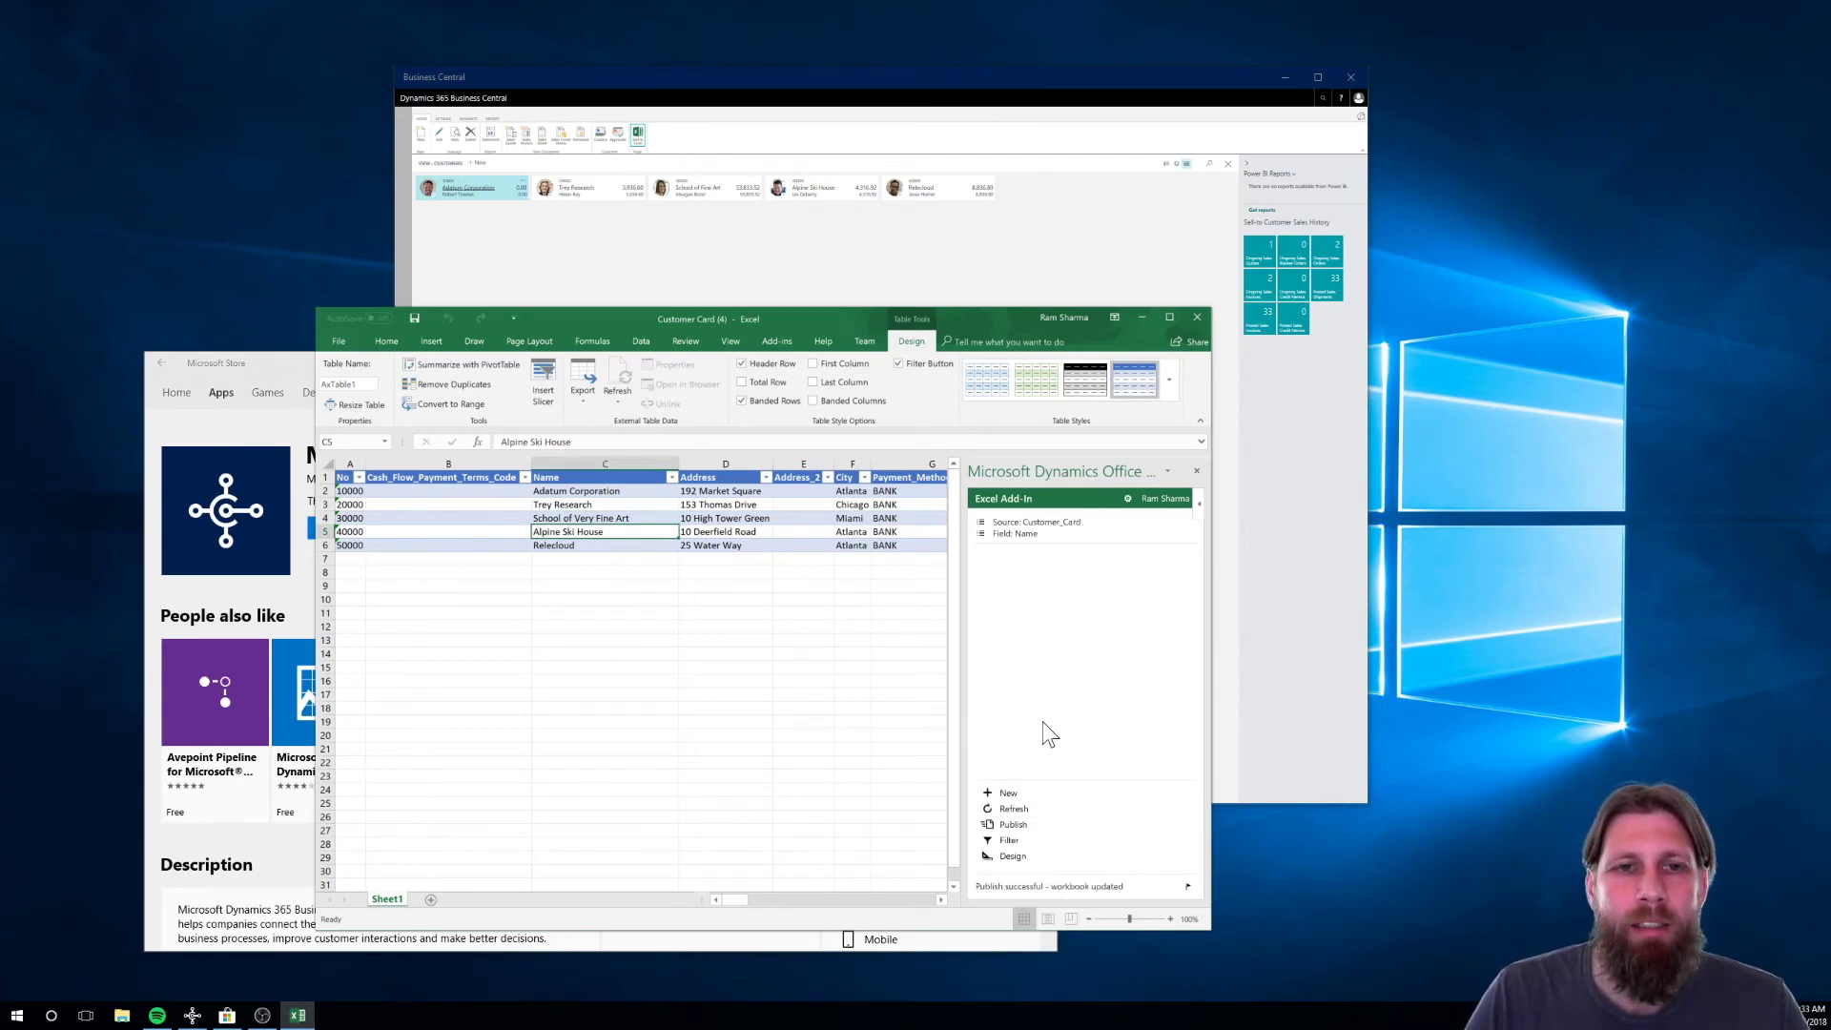
{"action": "left_click", "coordinate": [707, 213]}
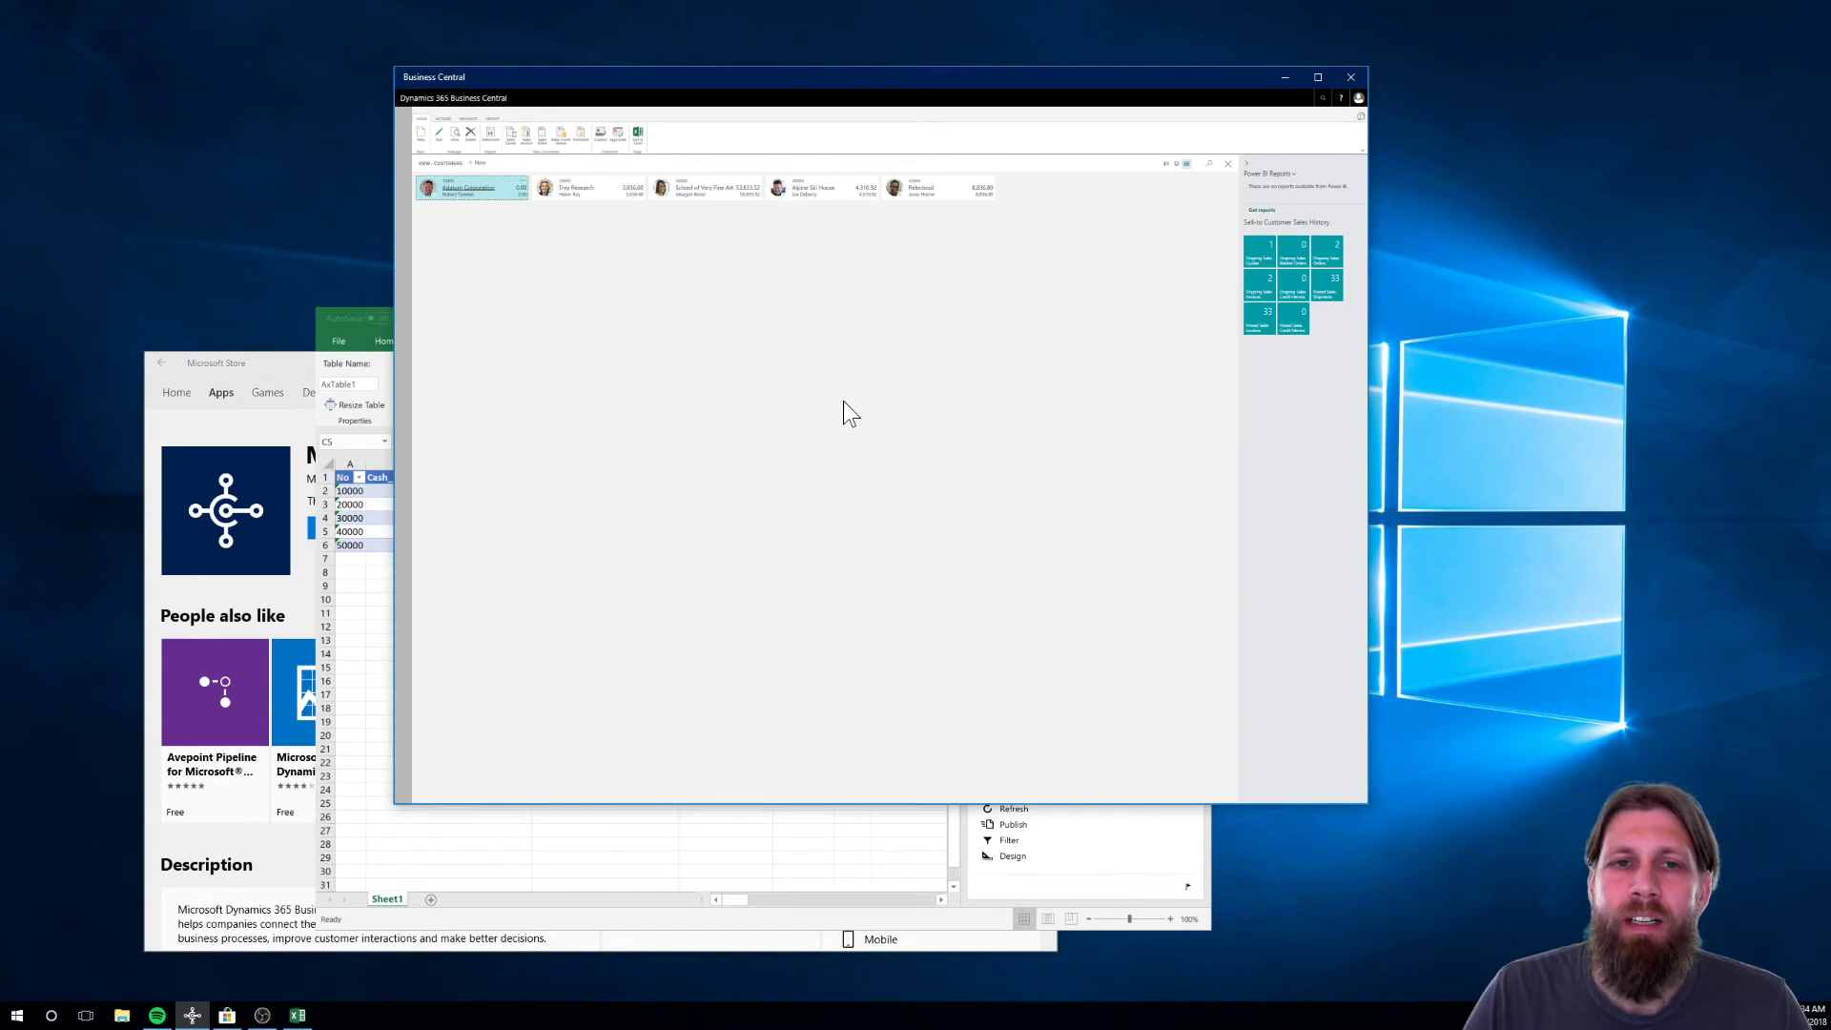
{"action": "left_click", "coordinate": [694, 210]}
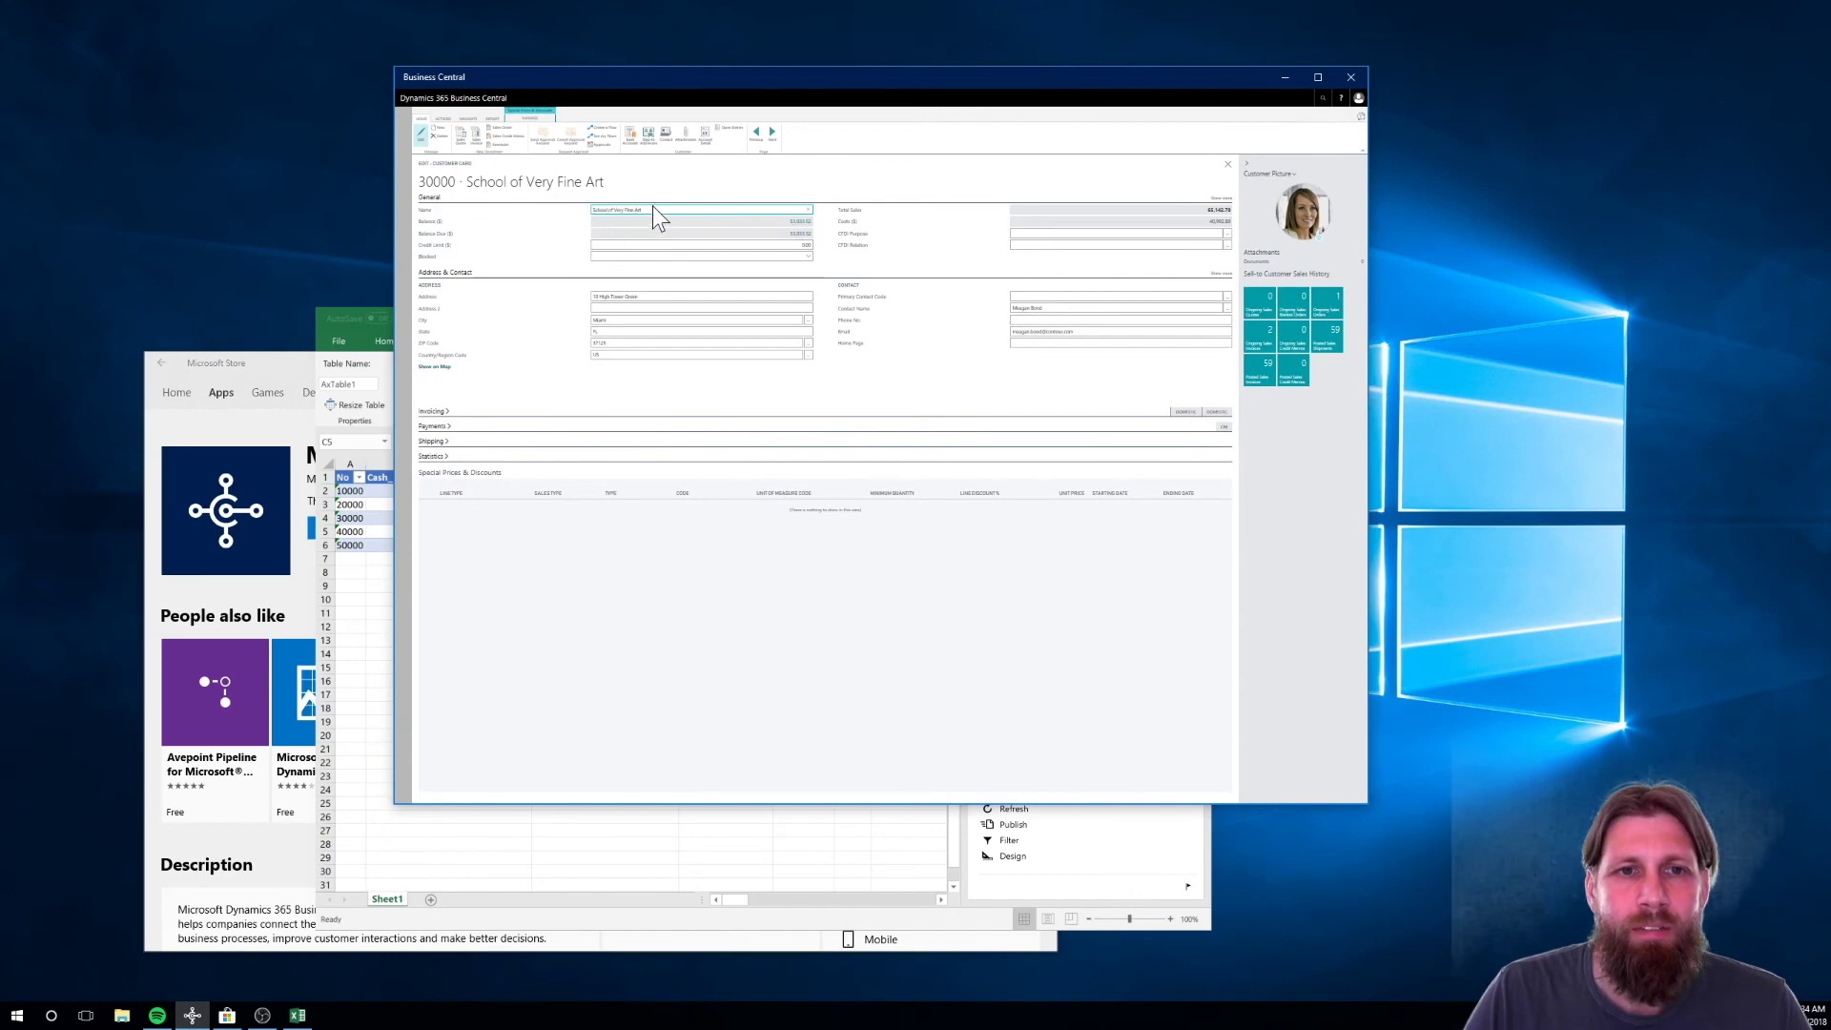
{"action": "left_click", "coordinate": [1143, 254]}
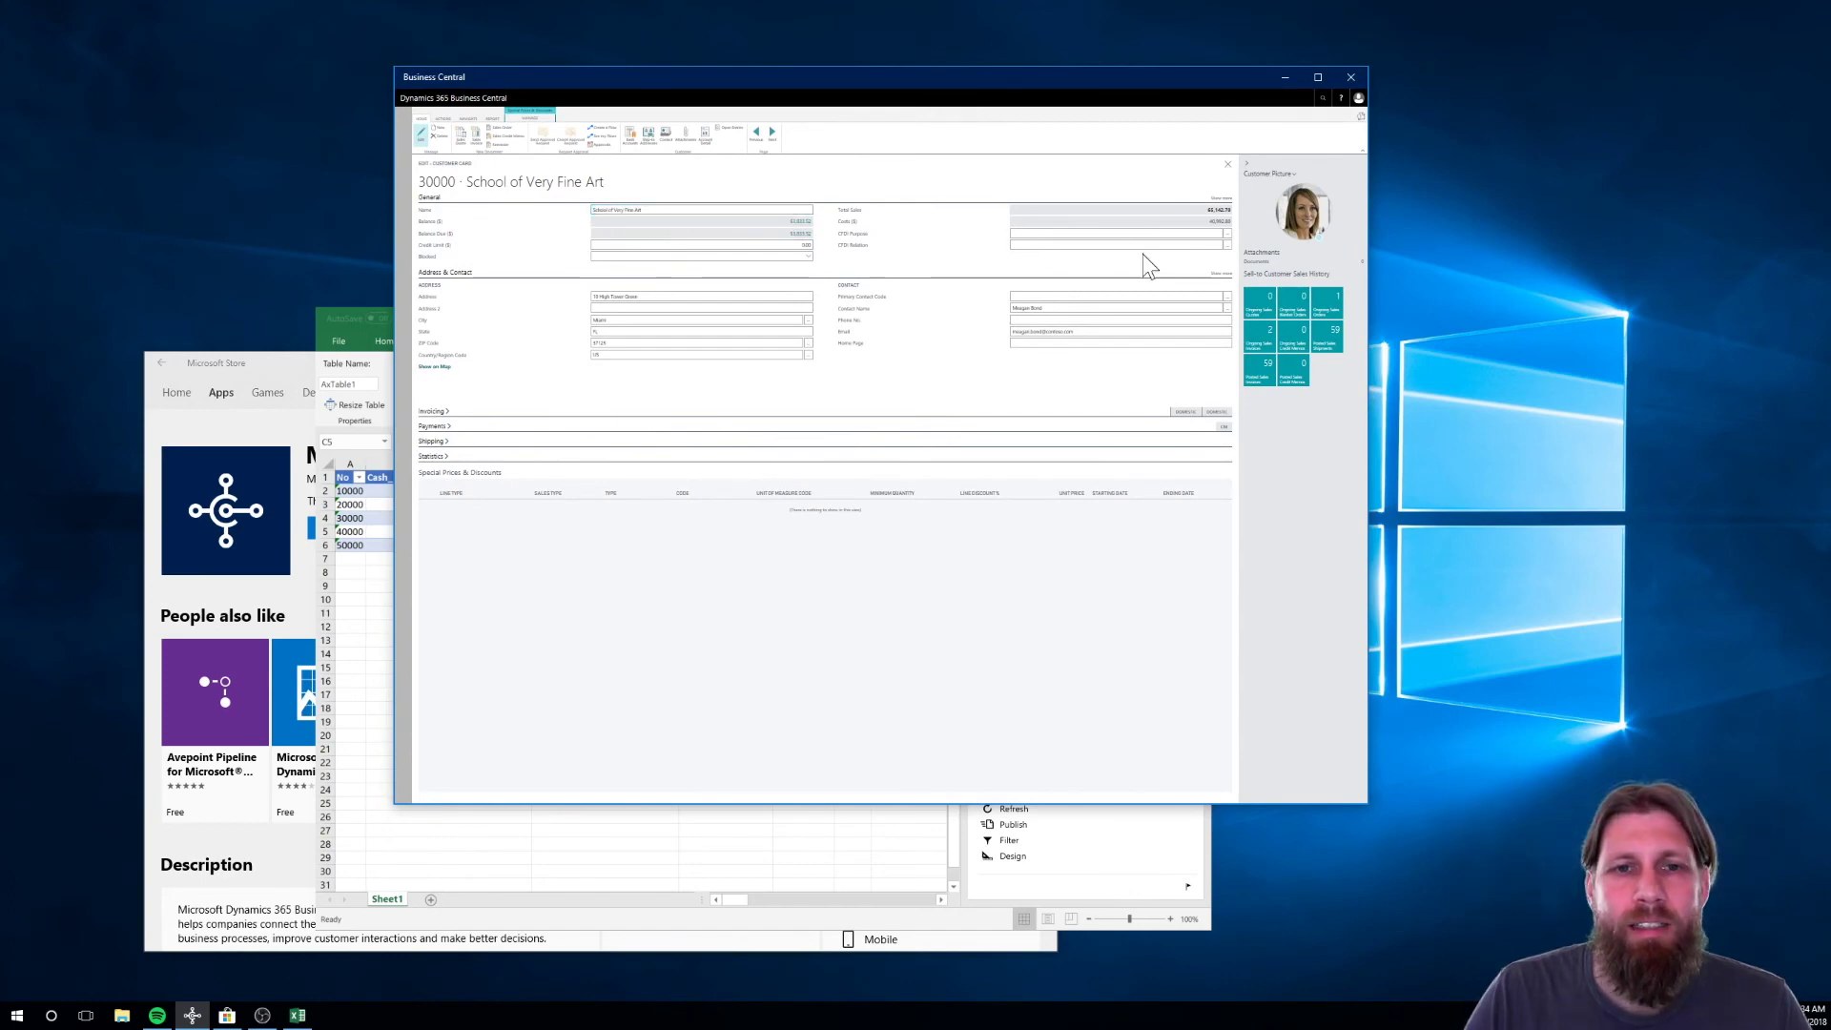
{"action": "key", "text": "Escape"}
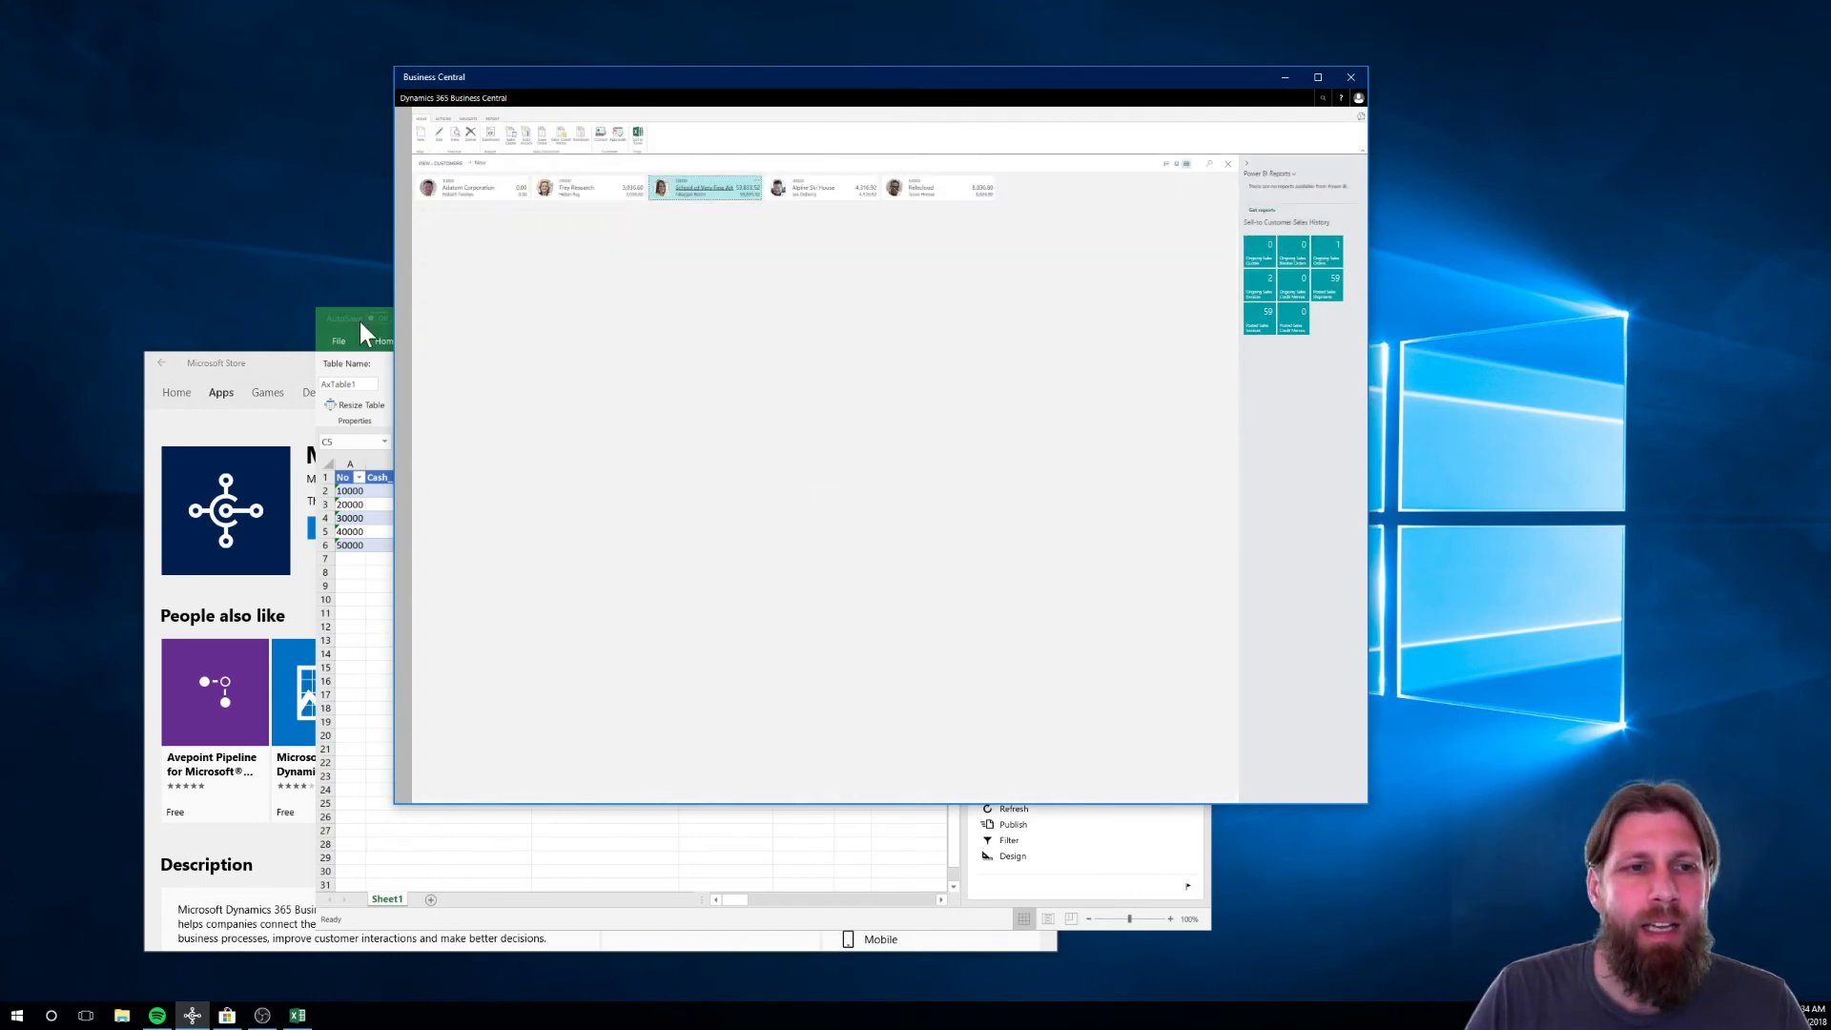
{"action": "key", "text": "alt+Tab"}
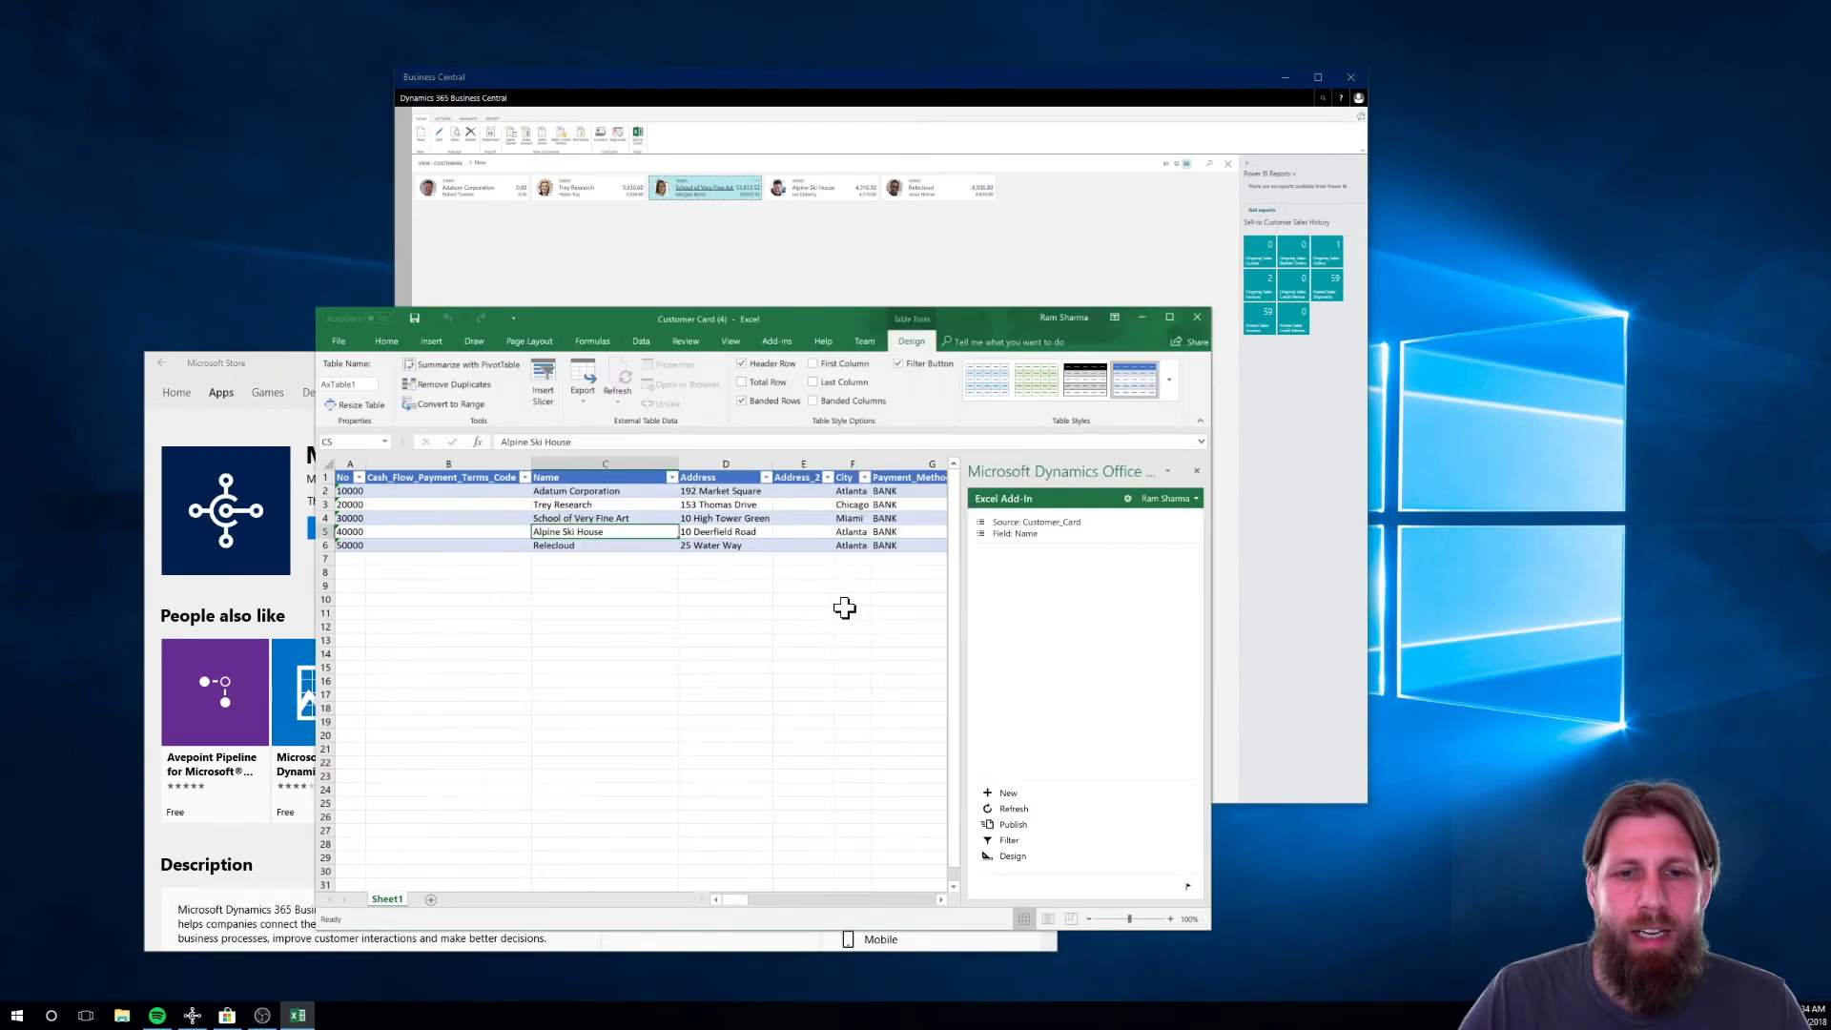
- Scan right to the Credit_Limit_LCY and Customer_Price_Group columns, then back to Phone_No and ContactName
{"action": "key", "text": "Right"}
{"action": "key", "text": "Right"}
{"action": "key", "text": "Right"}
{"action": "key", "text": "Right"}
{"action": "key", "text": "Right"}
{"action": "key", "text": "Right"}
{"action": "key", "text": "Right"}
{"action": "key", "text": "Right"}
{"action": "key", "text": "Right"}
{"action": "key", "text": "Right"}
{"action": "key", "text": "Right"}
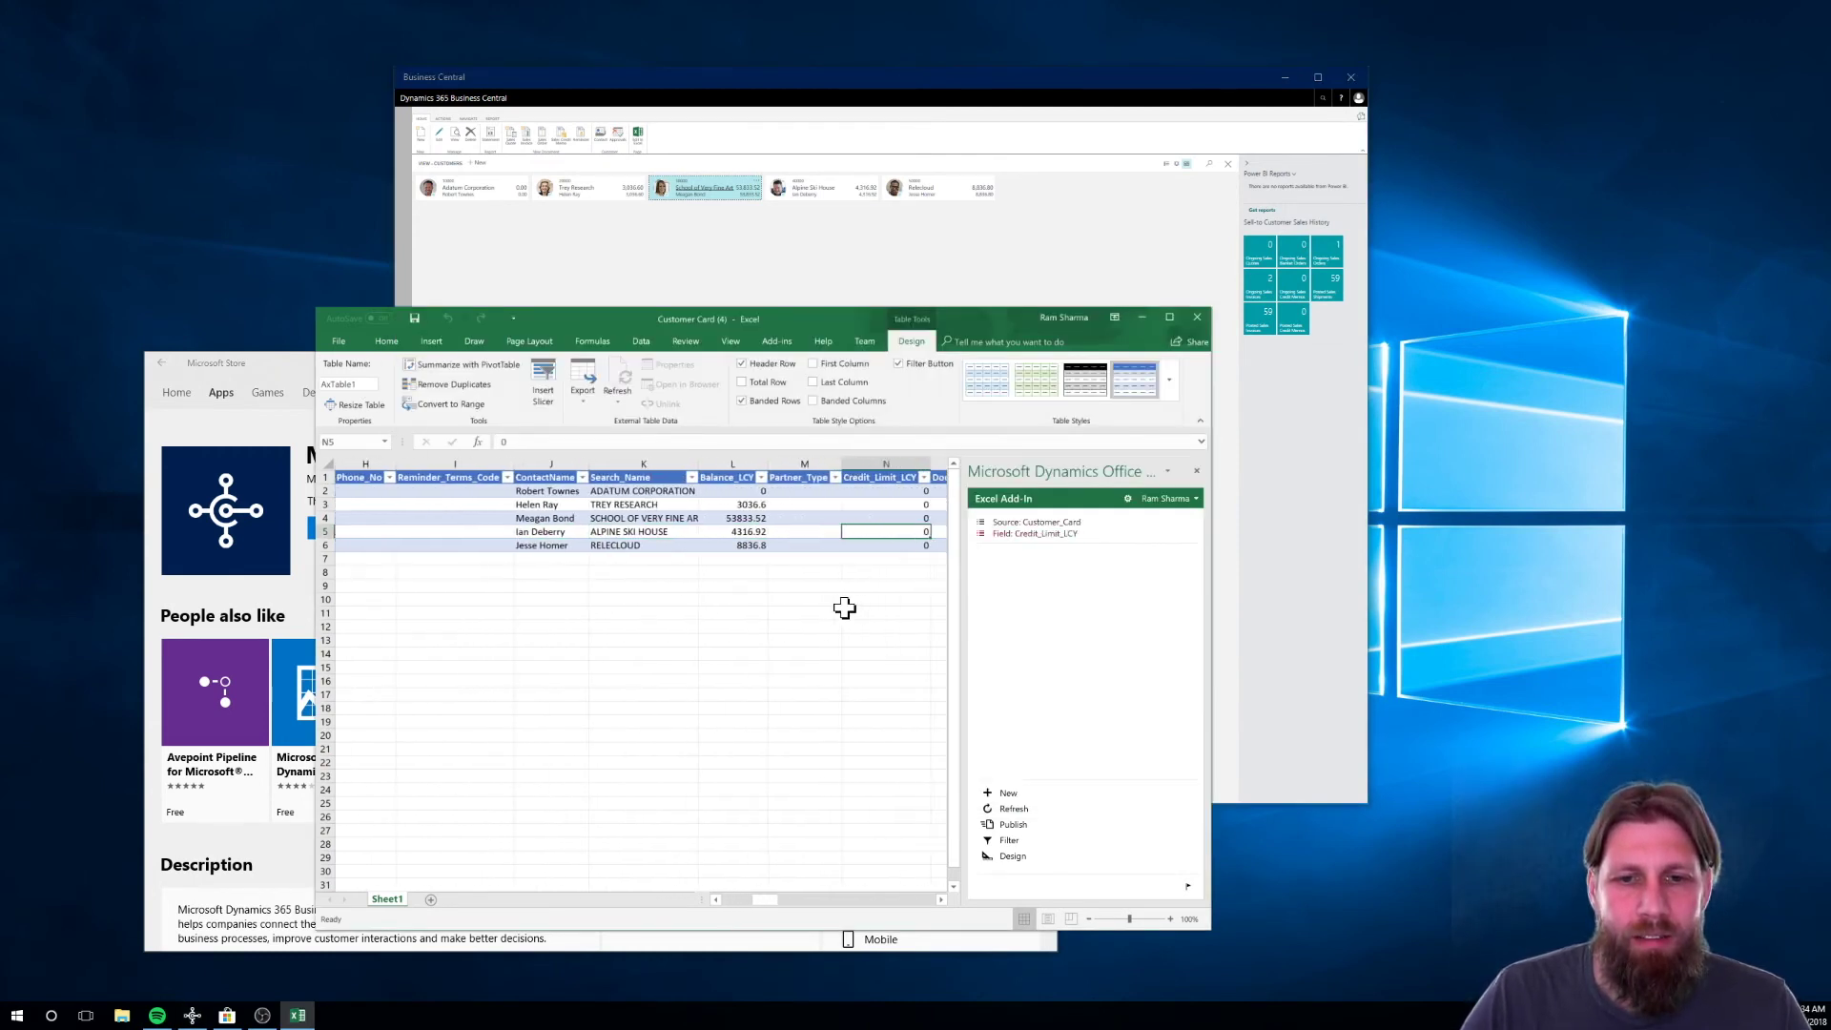
{"action": "key", "text": "Right"}
{"action": "key", "text": "Right"}
{"action": "key", "text": "Right"}
{"action": "key", "text": "Right"}
{"action": "key", "text": "Right"}
{"action": "key", "text": "Right"}
{"action": "key", "text": "Right"}
{"action": "key", "text": "Right"}
{"action": "key", "text": "Right"}
{"action": "key", "text": "Right"}
{"action": "key", "text": "Right"}
{"action": "key", "text": "Right"}
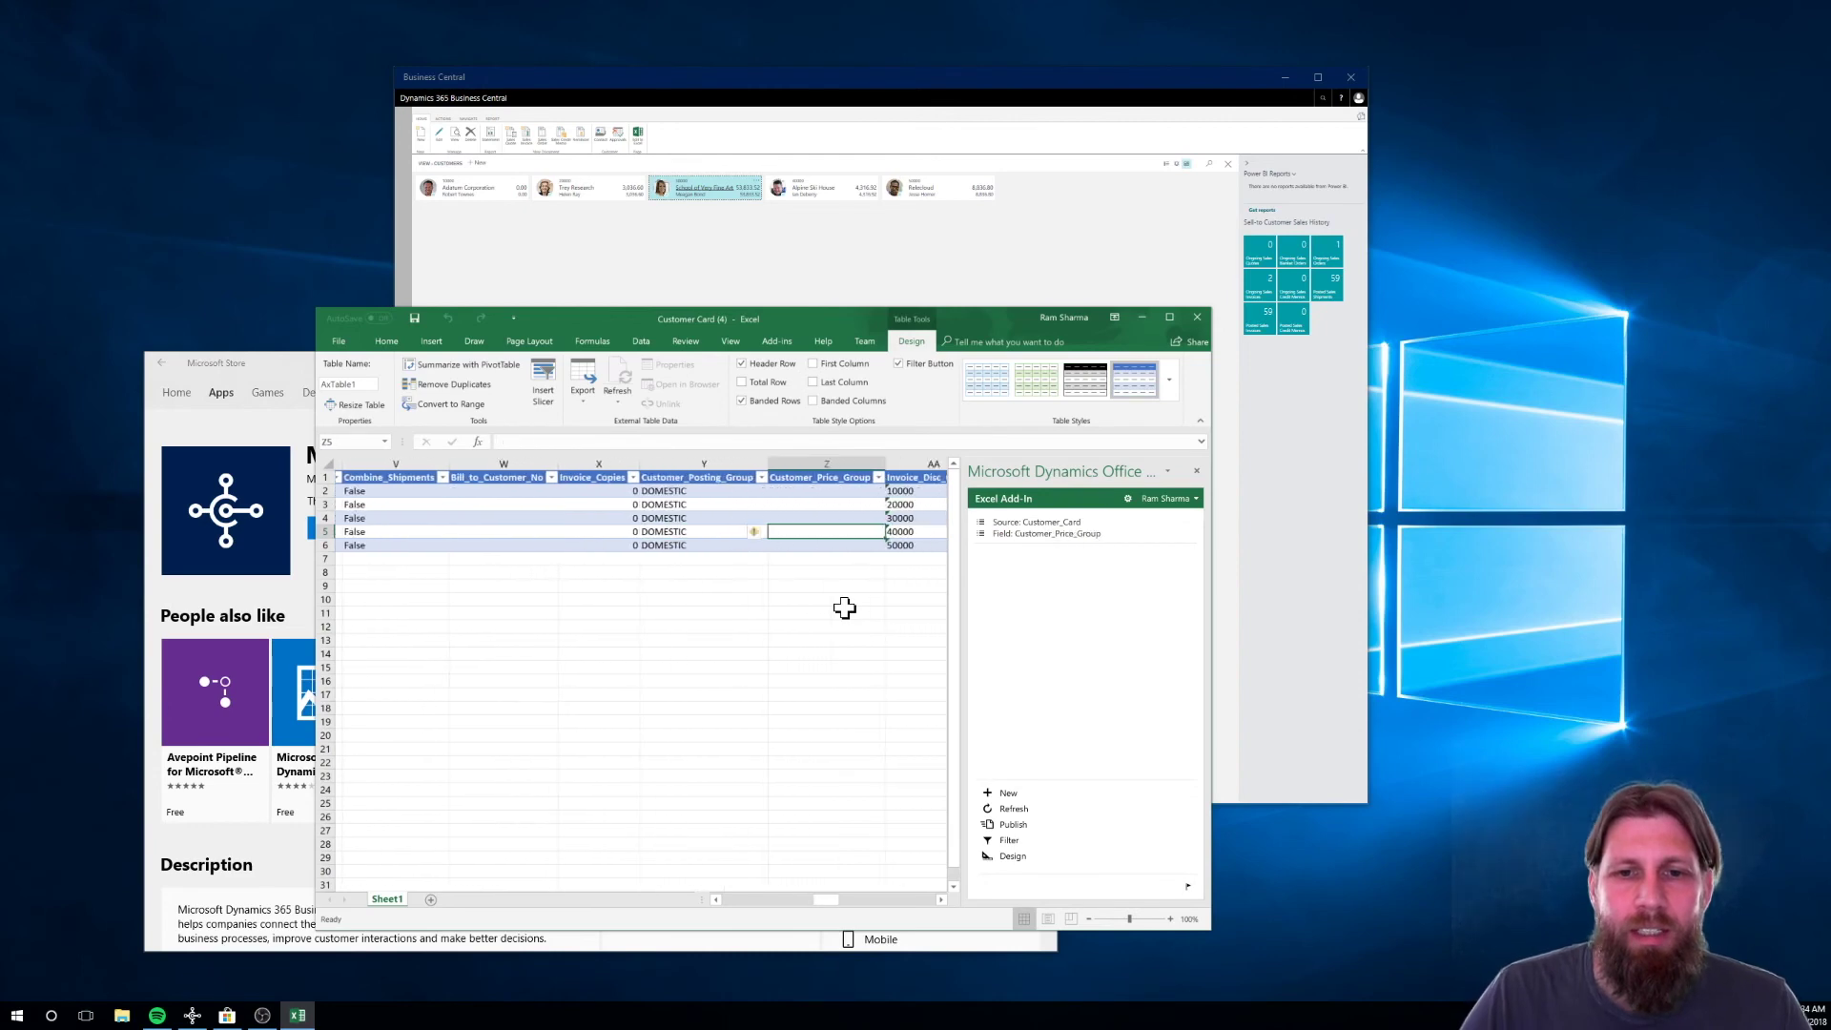
{"action": "key", "text": "Left"}
{"action": "key", "text": "Left"}
{"action": "key", "text": "Left"}
{"action": "key", "text": "Left"}
{"action": "key", "text": "Left"}
{"action": "key", "text": "Left"}
{"action": "key", "text": "Left"}
{"action": "key", "text": "Left"}
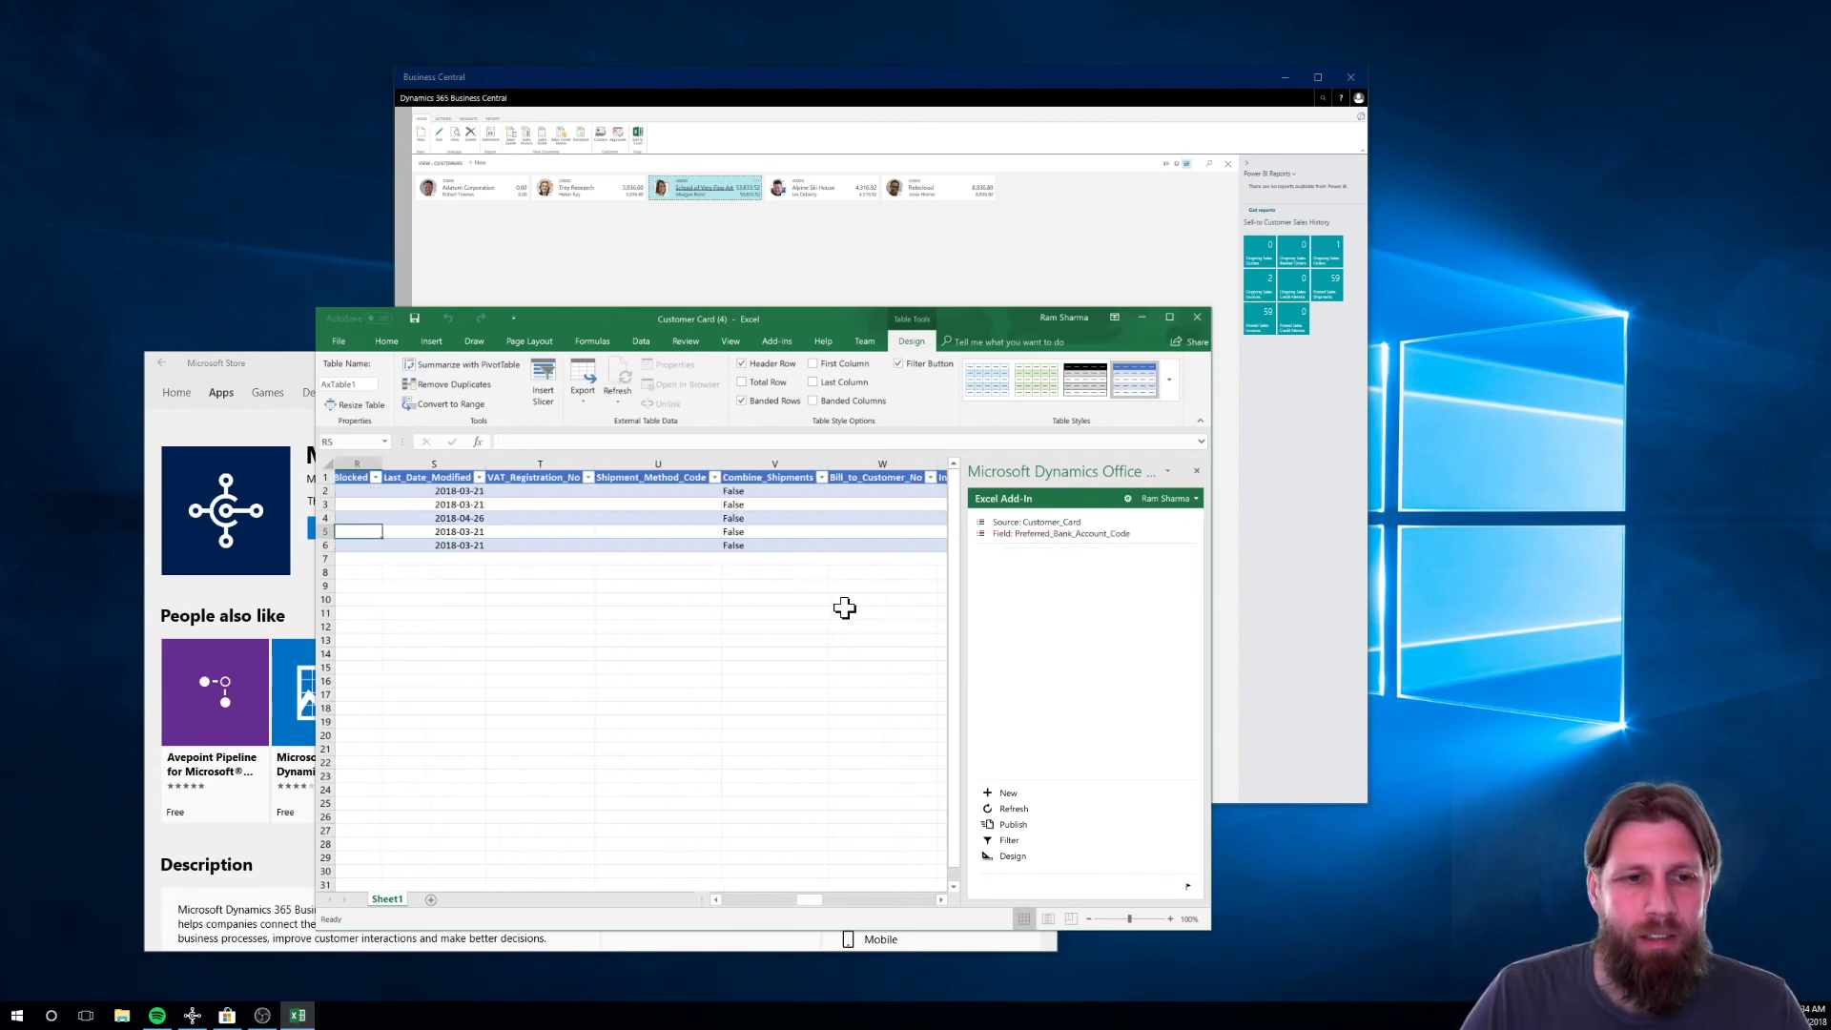
{"action": "key", "text": "Left"}
{"action": "key", "text": "Left"}
{"action": "key", "text": "Left"}
{"action": "key", "text": "Left"}
{"action": "key", "text": "Left"}
{"action": "key", "text": "Left"}
{"action": "key", "text": "Left"}
{"action": "key", "text": "Left"}
{"action": "key", "text": "Left"}
{"action": "key", "text": "Left"}
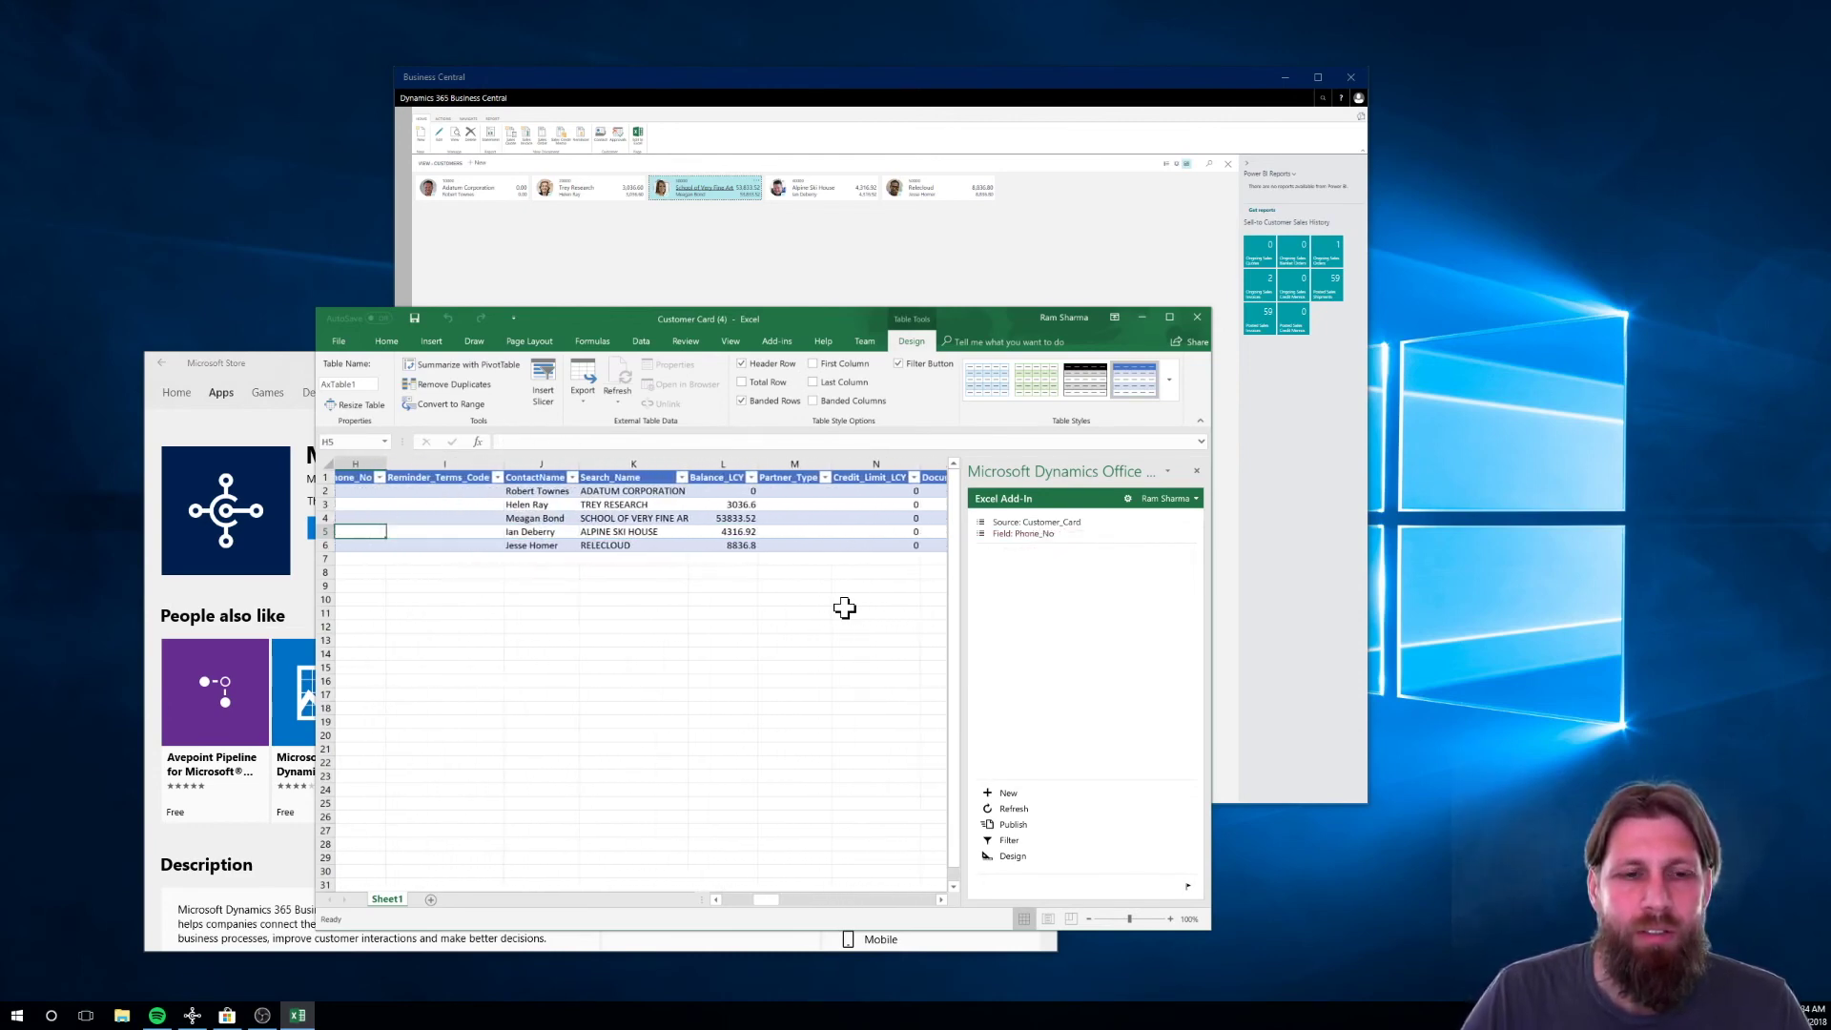